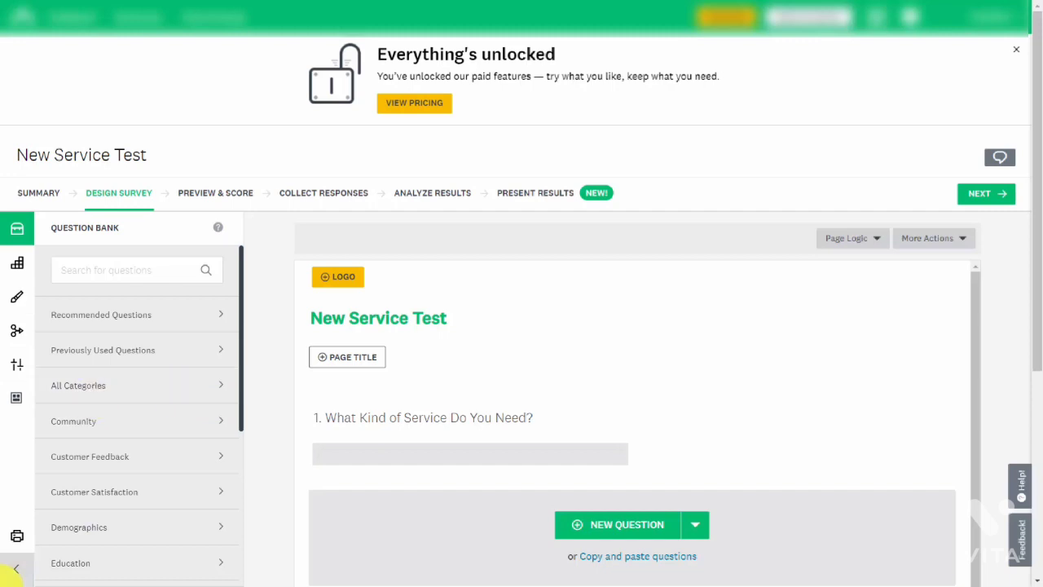
# Step: Add a Payment (Stripe) page from the Builder question list to the end of the survey
pyautogui.click(18, 264)
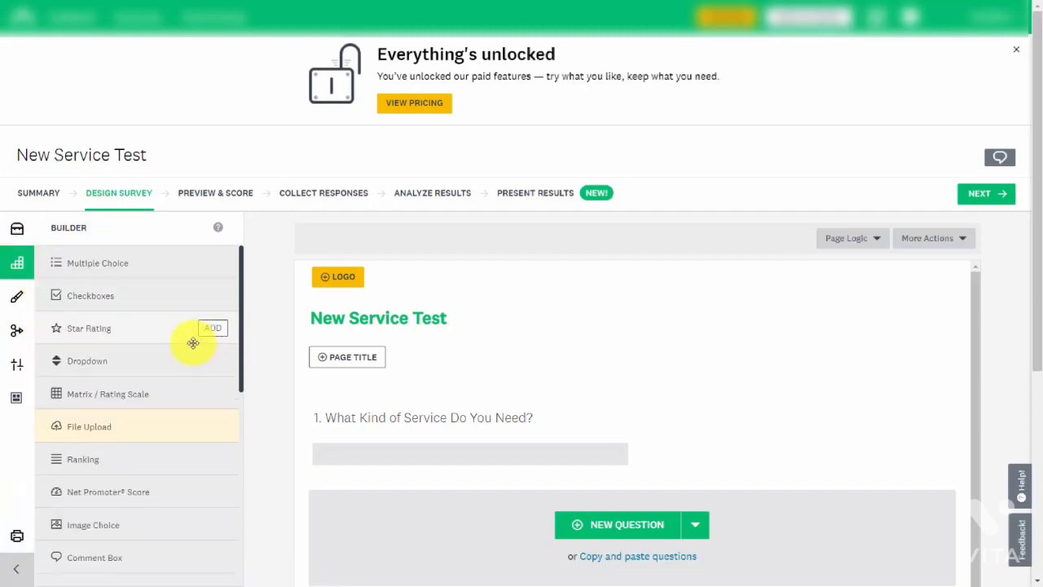
pyautogui.scroll(-5, 184, 349)
pyautogui.scroll(-1, 176, 373)
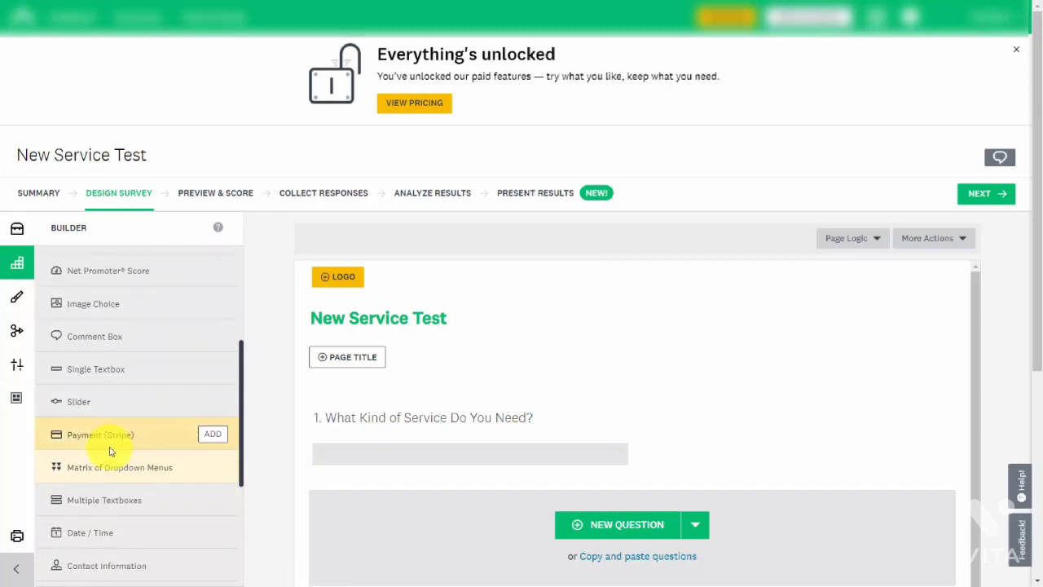
pyautogui.moveTo(134, 439)
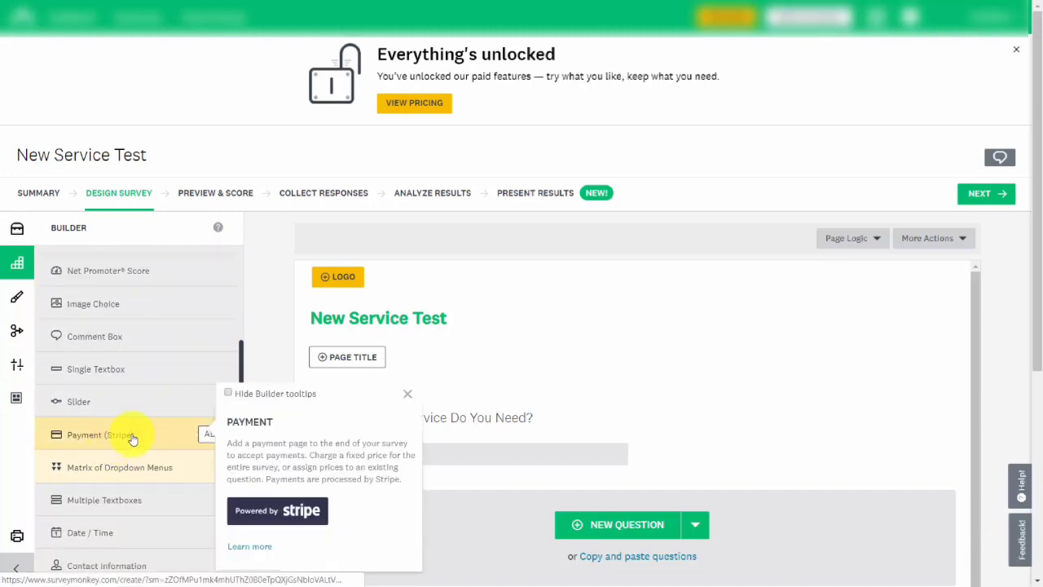
pyautogui.click(200, 437)
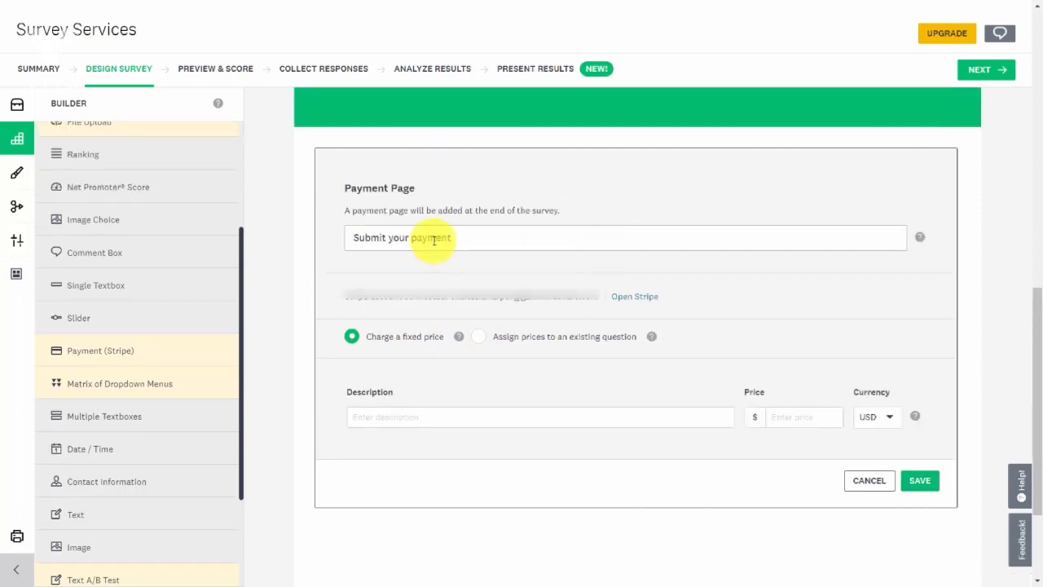
# Step: Title the payment page 'Spend One Hour with Our Consultants ($97)', price it at $97, and save
pyautogui.click(460, 237)
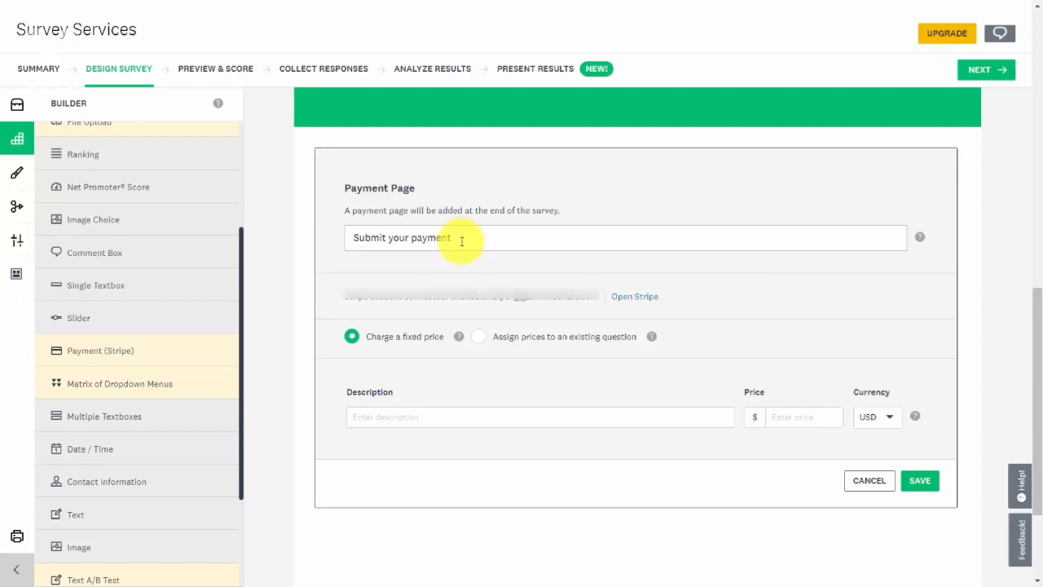
pyautogui.hotkey('ctrl', 'a')
pyautogui.write('Spend One Hour with Our Consultants ($97)')
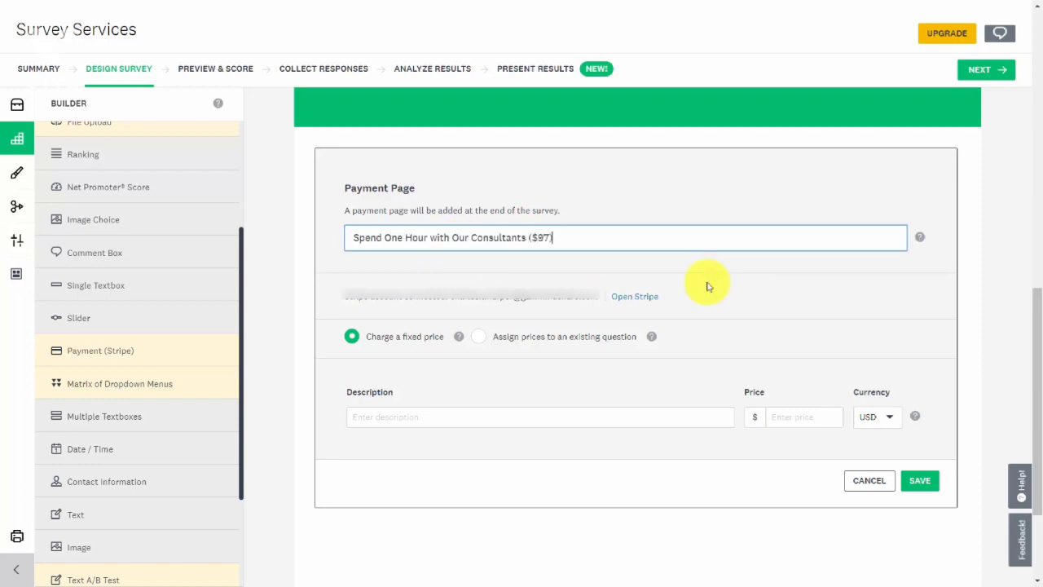
pyautogui.click(803, 417)
pyautogui.write('97')
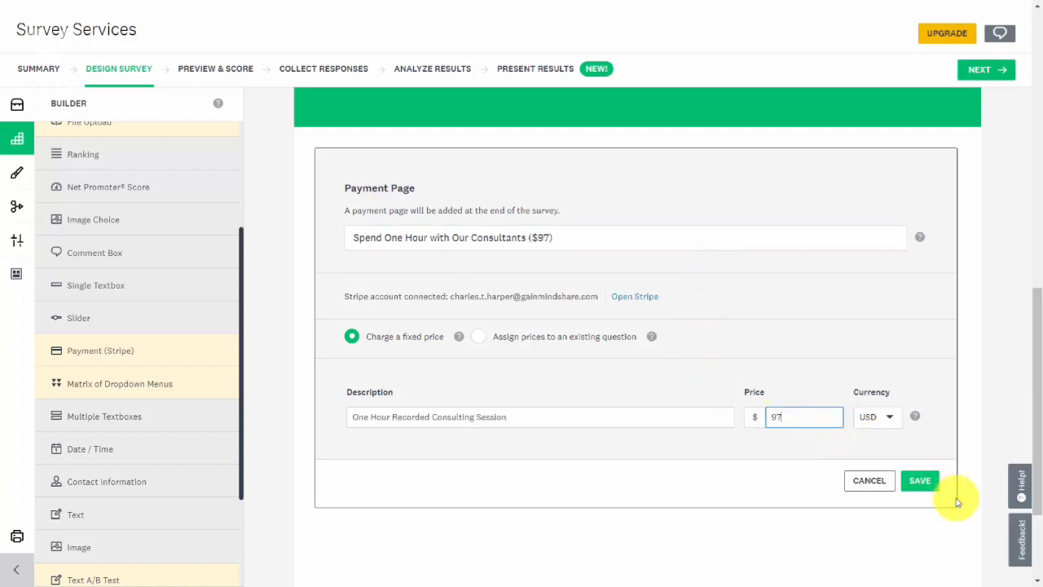
pyautogui.click(924, 488)
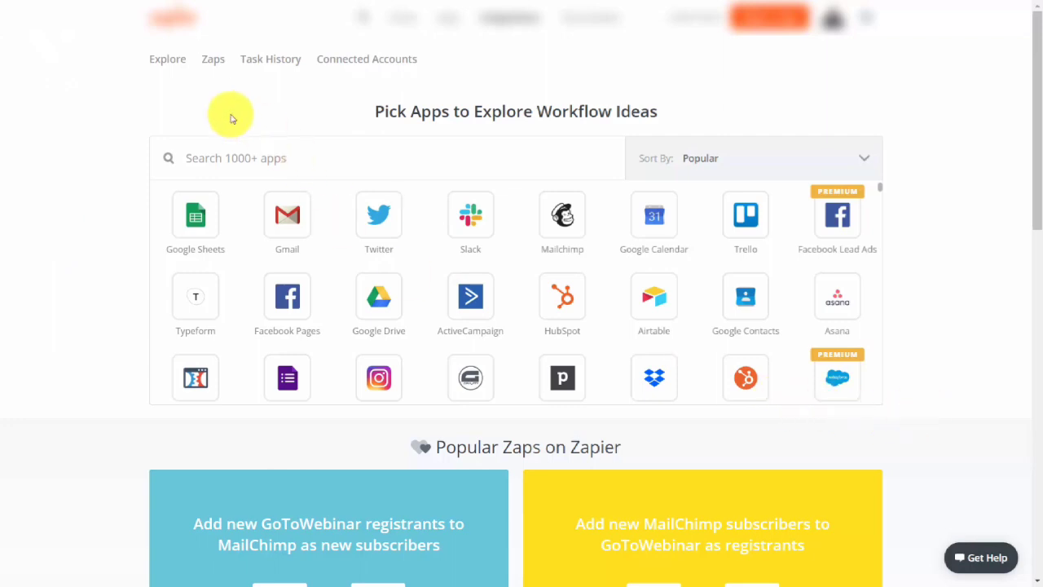
# Step: Search for Stripe and start the 'Add Stripe charge customers as AWeber mailing list subscribers' Zap
pyautogui.click(269, 158)
pyautogui.write('stripe')
pyautogui.press('Return')
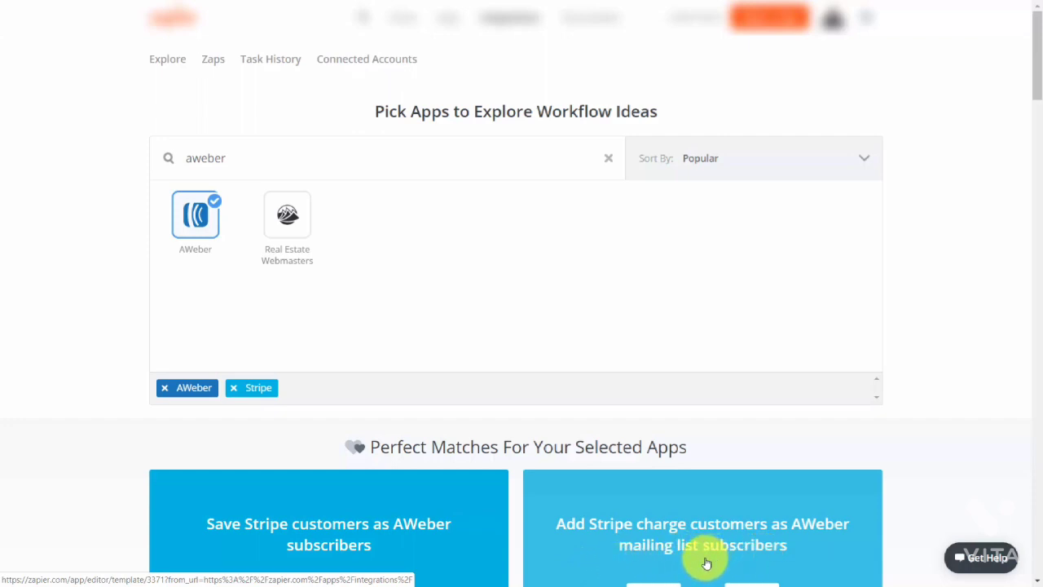
pyautogui.click(637, 526)
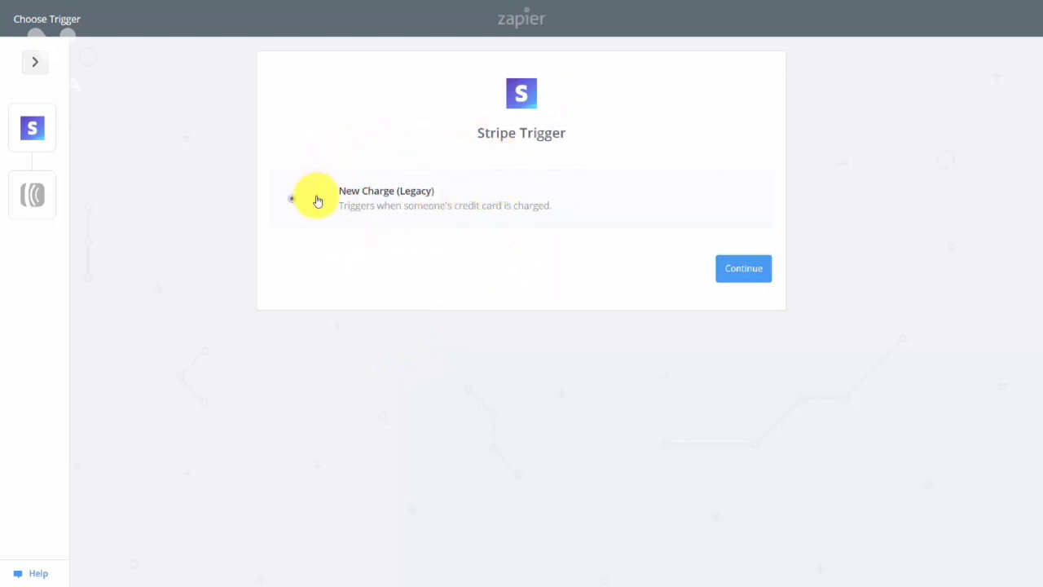
# Step: Confirm the New Charge trigger, connect and test a Stripe account, and pick sample Charge A
pyautogui.click(739, 273)
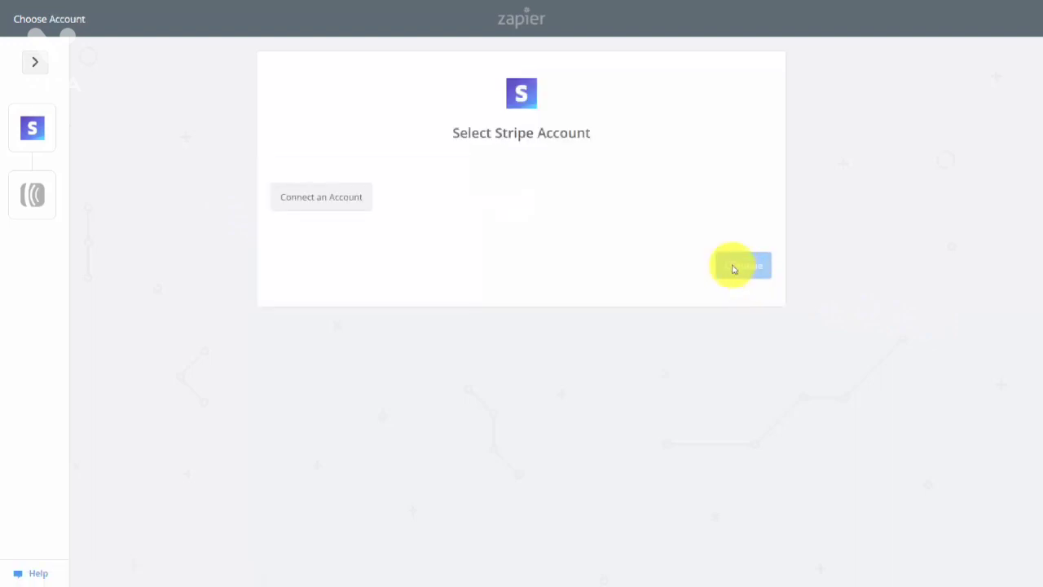
pyautogui.click(338, 198)
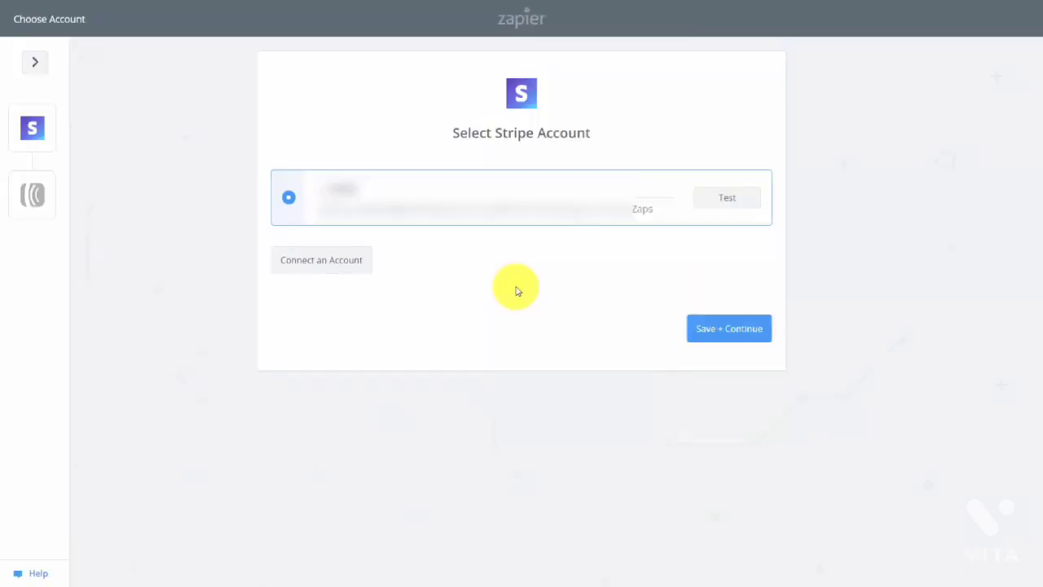
pyautogui.click(730, 200)
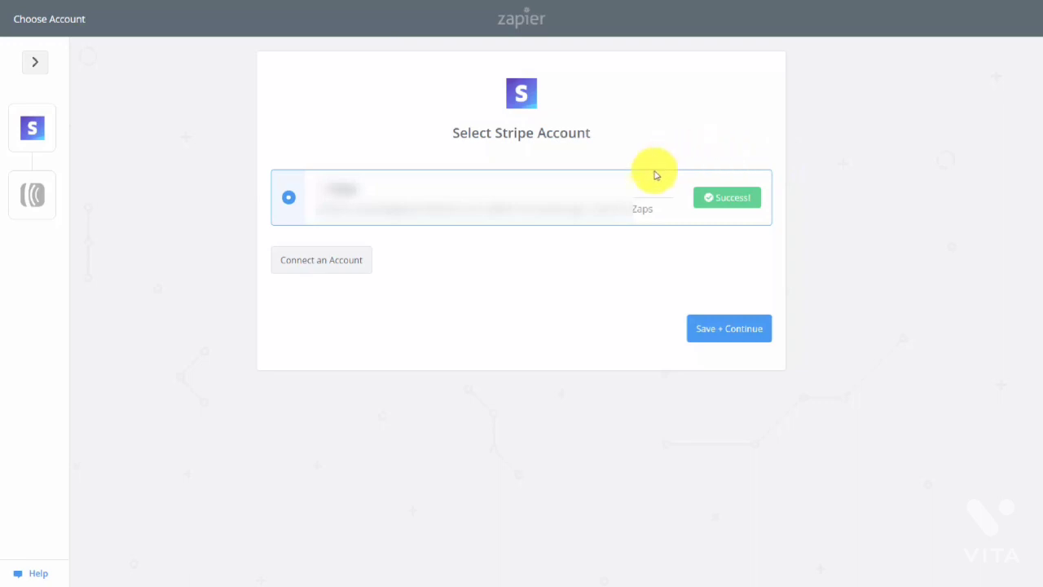
pyautogui.click(722, 332)
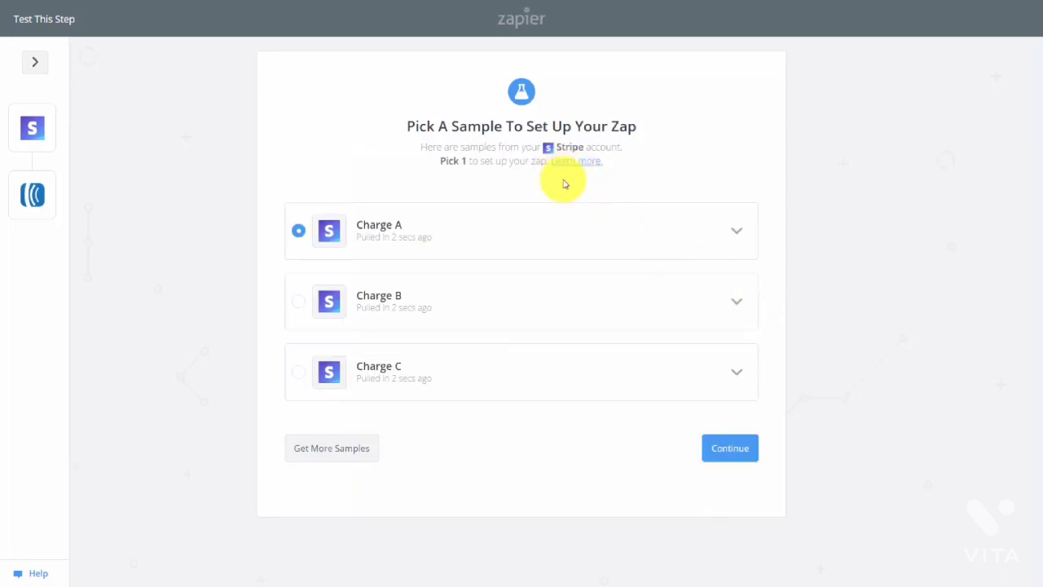
pyautogui.click(744, 461)
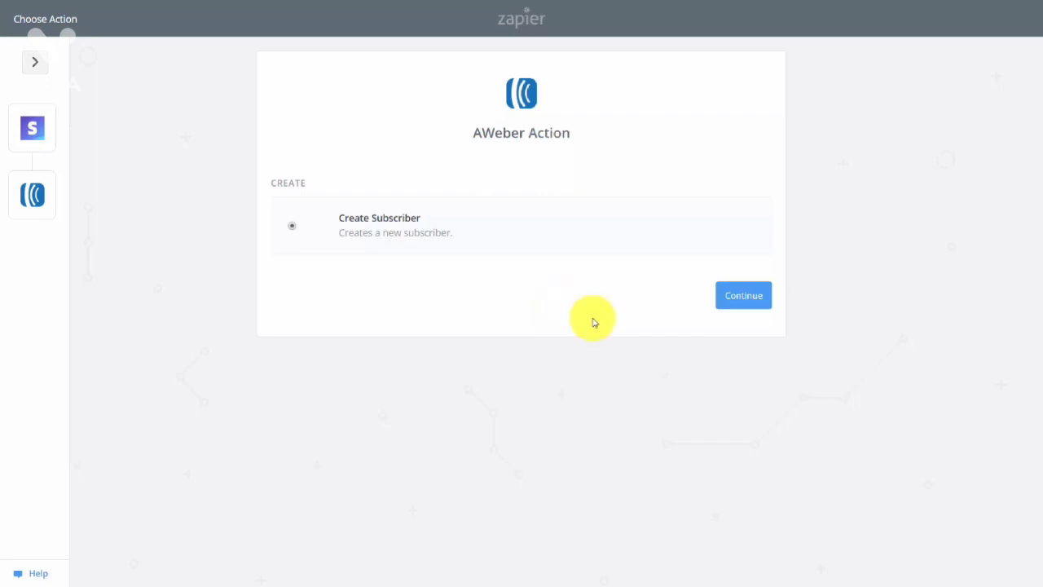
# Step: Set up AWeber Create Subscriber with the tested account, send a test subscriber, and finish the Zap
pyautogui.click(741, 302)
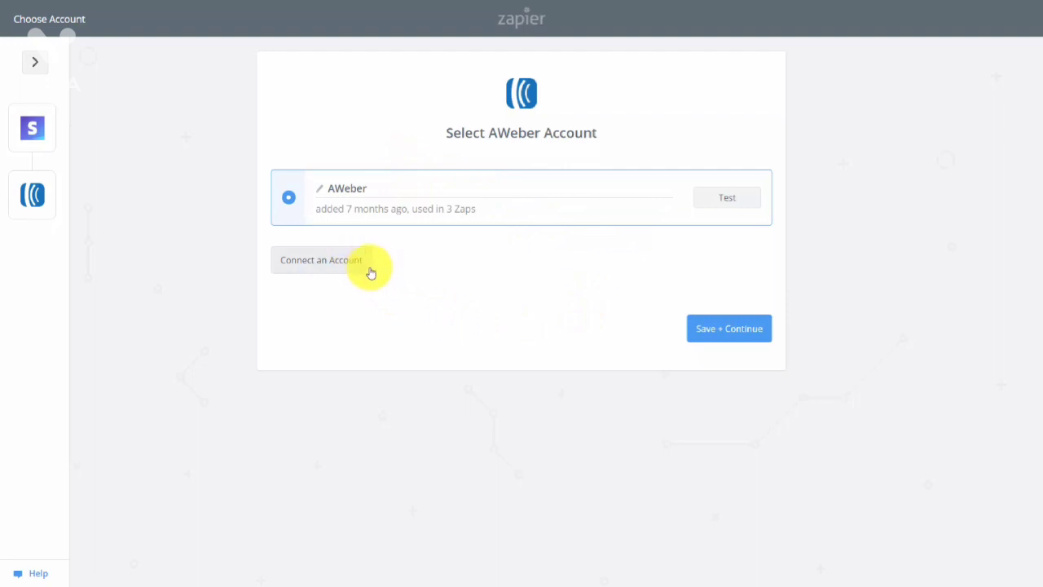
pyautogui.click(713, 202)
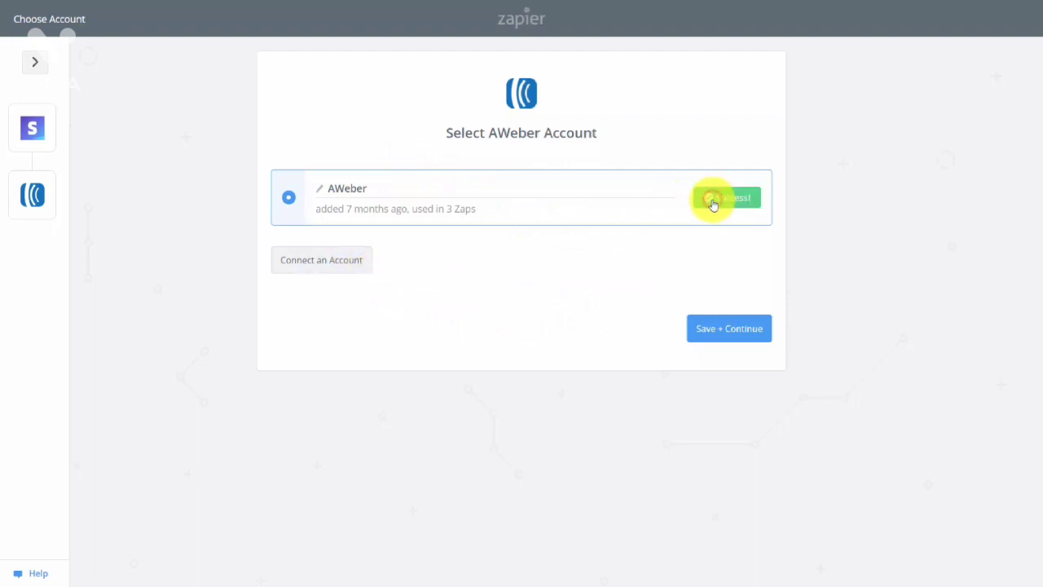
pyautogui.click(718, 332)
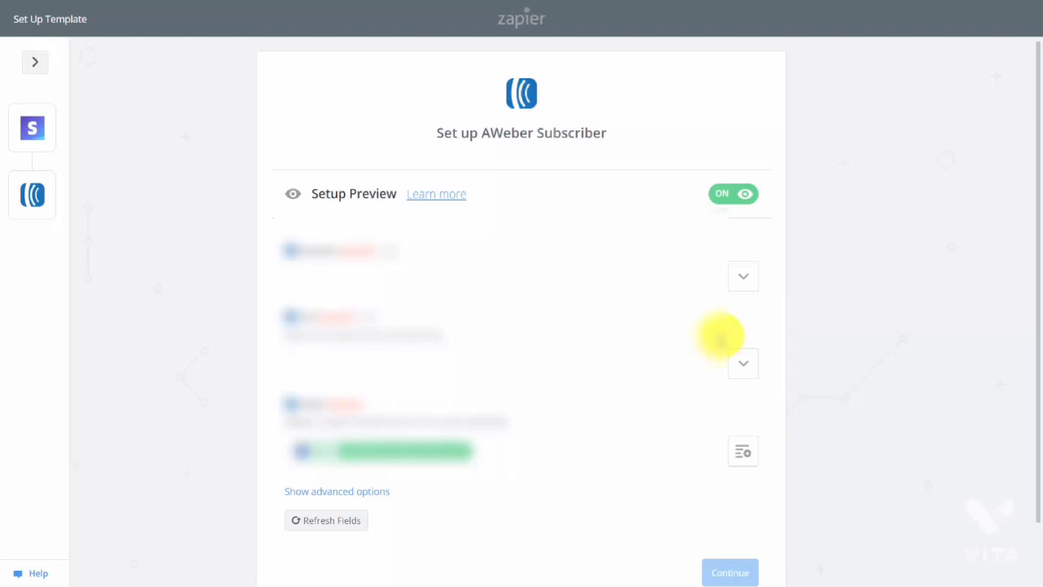
pyautogui.click(736, 573)
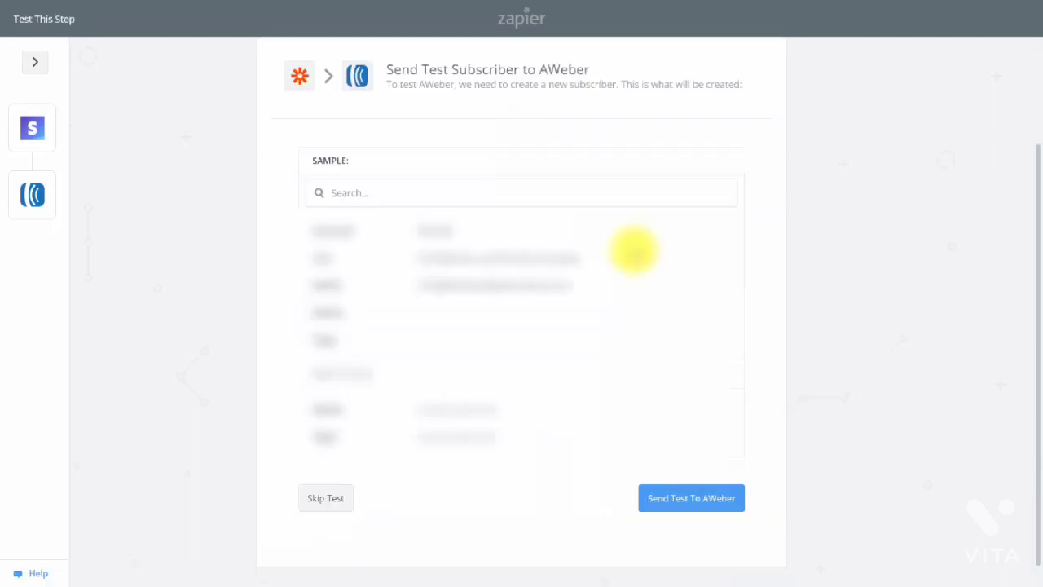
pyautogui.click(715, 506)
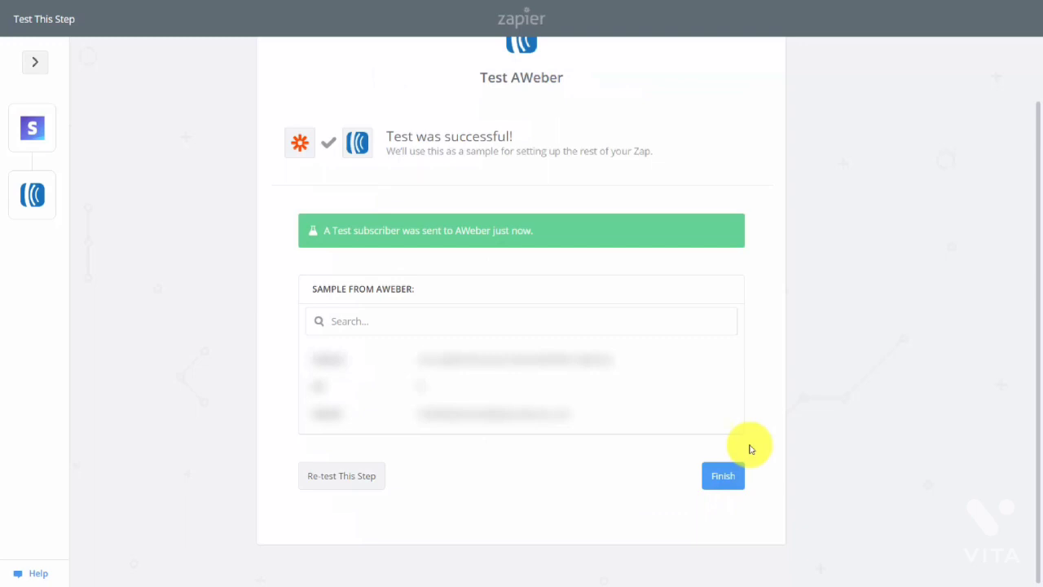
pyautogui.click(729, 483)
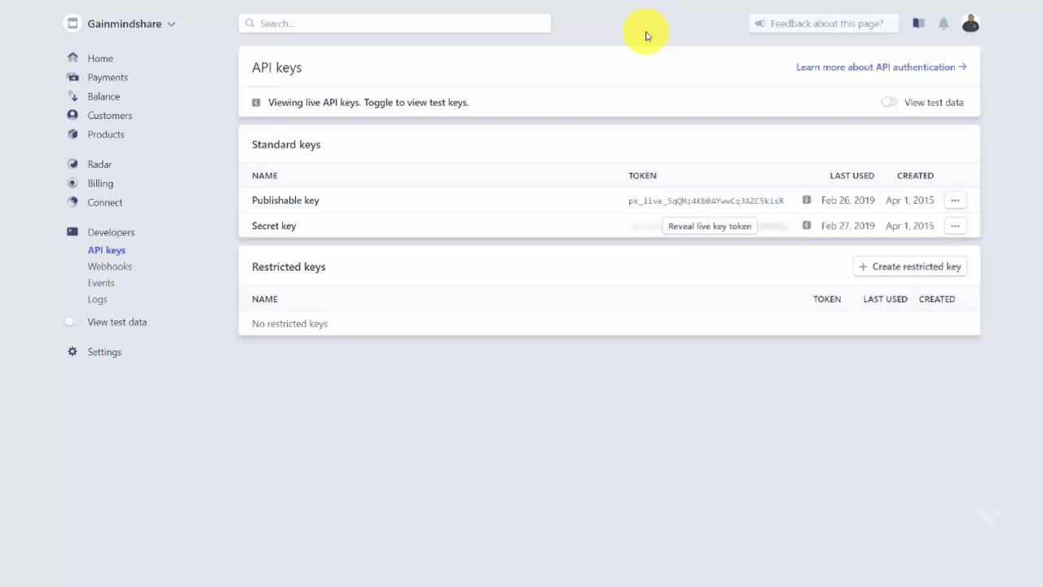
# Step: Create a one-time product 'Set of Video Tutorials' priced at $297.00 with a cover image
pyautogui.click(106, 134)
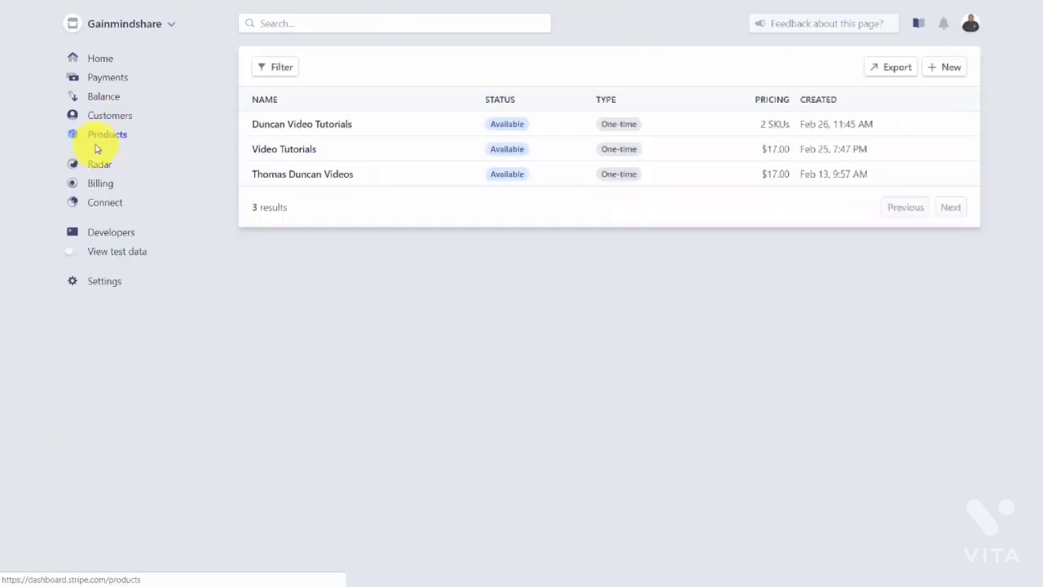
pyautogui.click(933, 70)
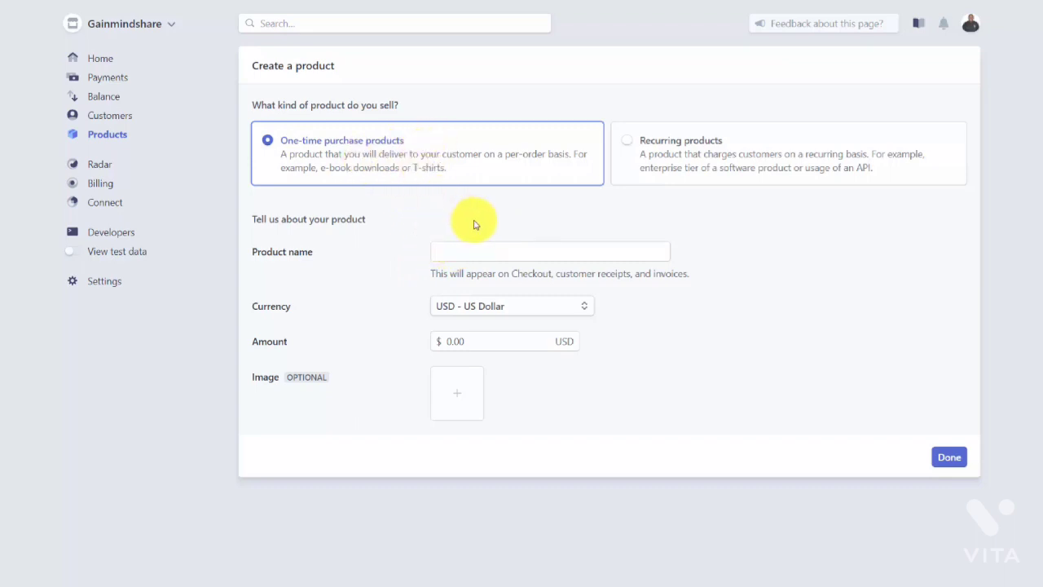
pyautogui.click(453, 251)
pyautogui.write('Set of Video Tutorials')
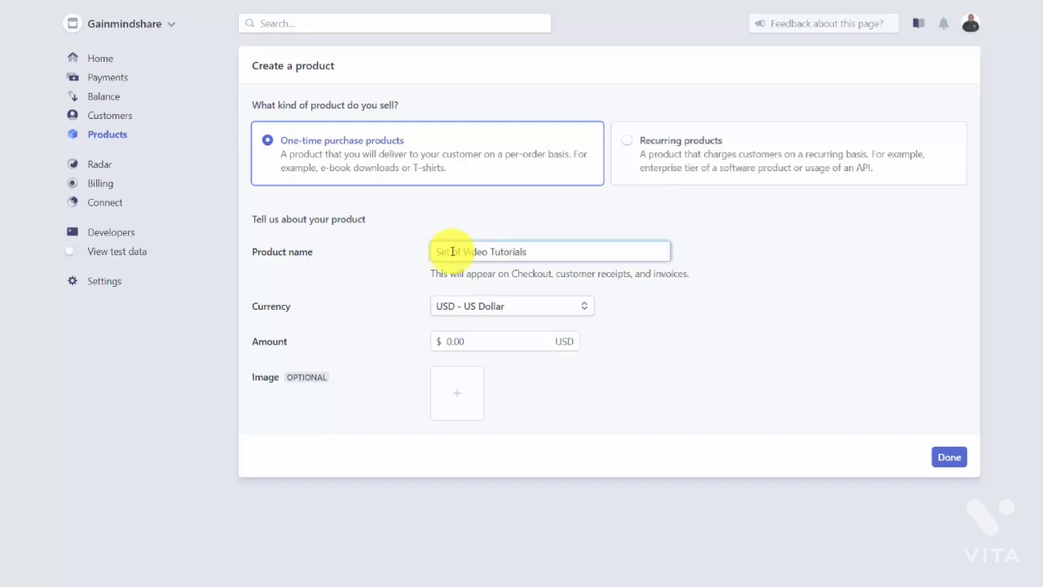
pyautogui.click(492, 338)
pyautogui.write('297')
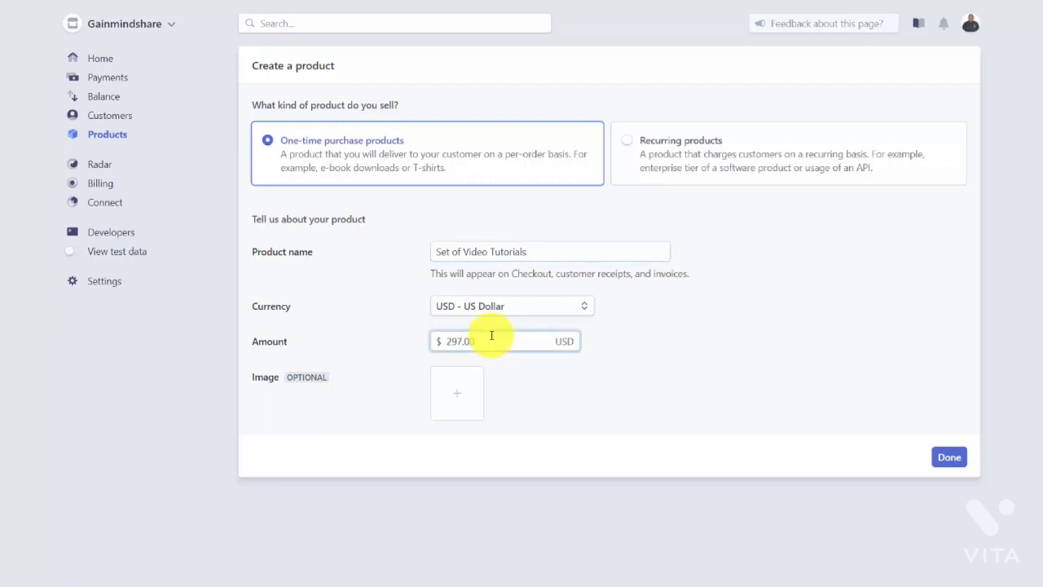
pyautogui.click(457, 405)
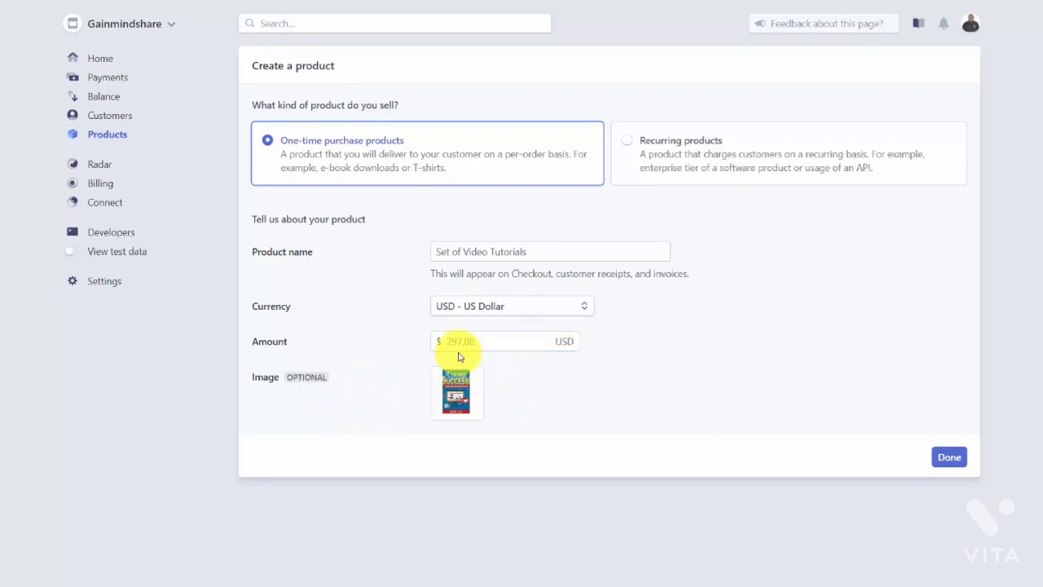
pyautogui.moveTo(514, 399)
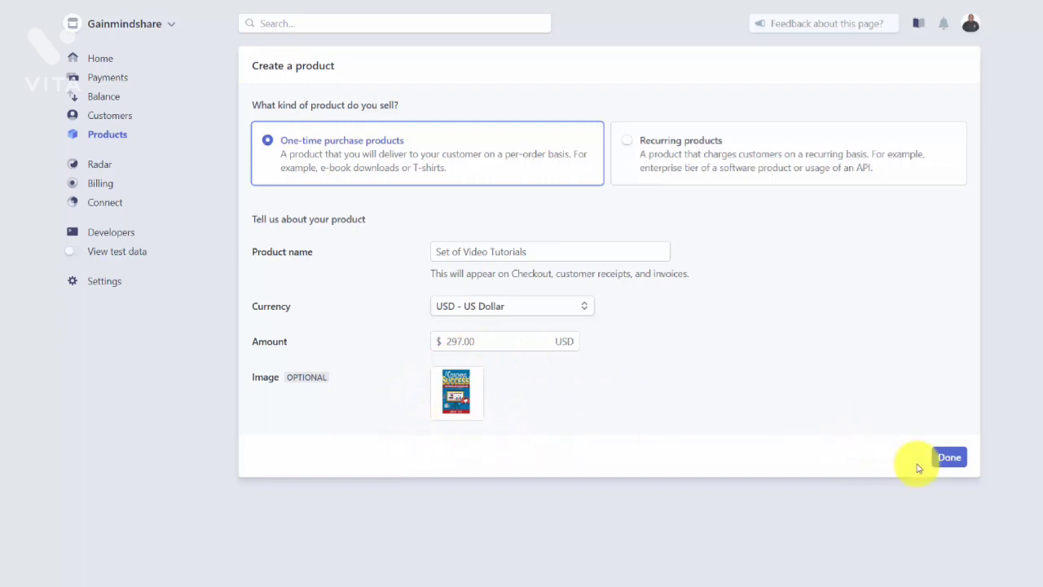
pyautogui.click(942, 459)
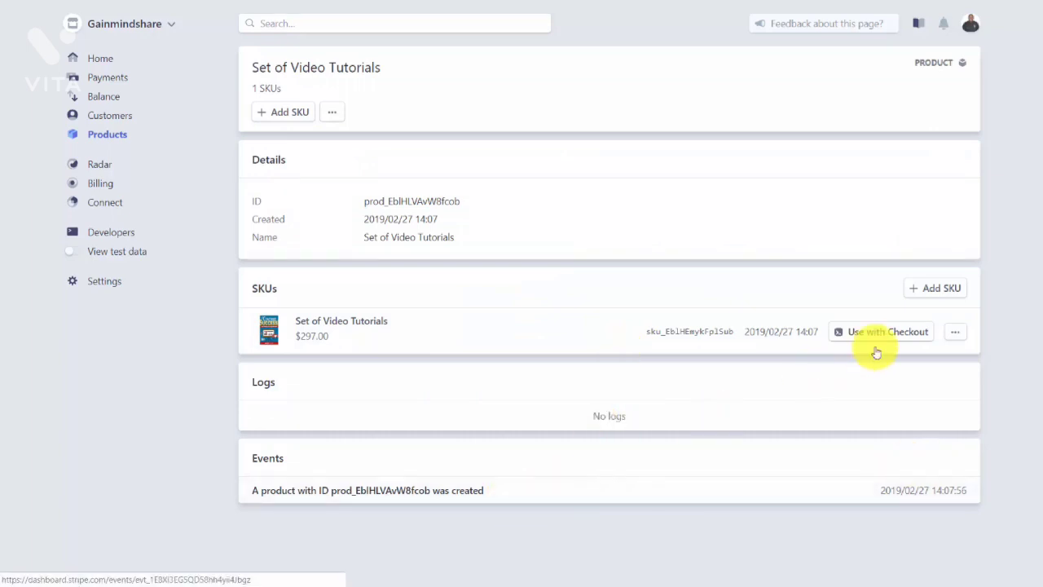
# Step: Add the SKU '0015 - Big Set of Video Tutorials' priced at $257.00 to the product
pyautogui.click(912, 295)
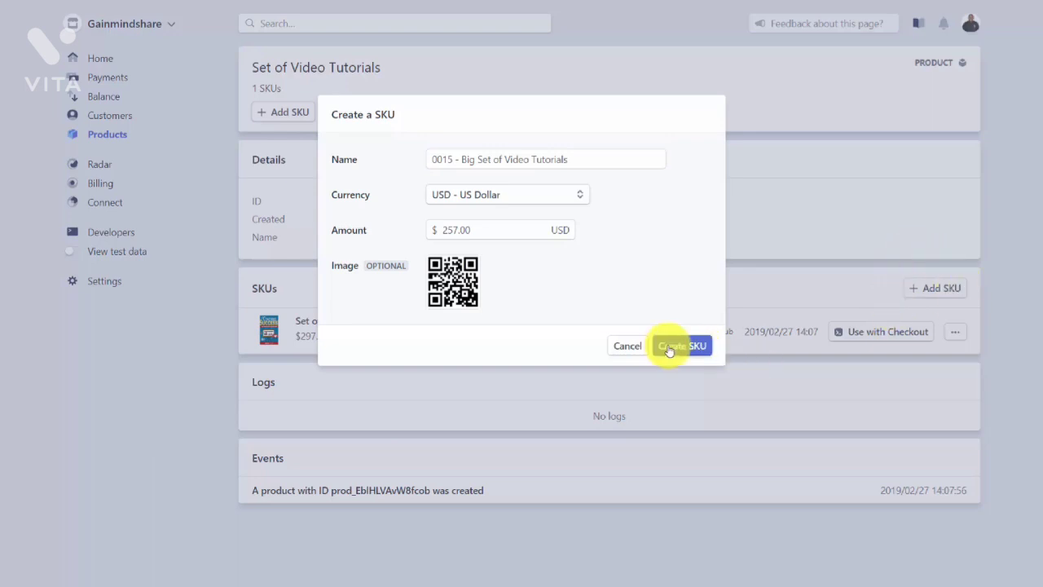
pyautogui.click(668, 347)
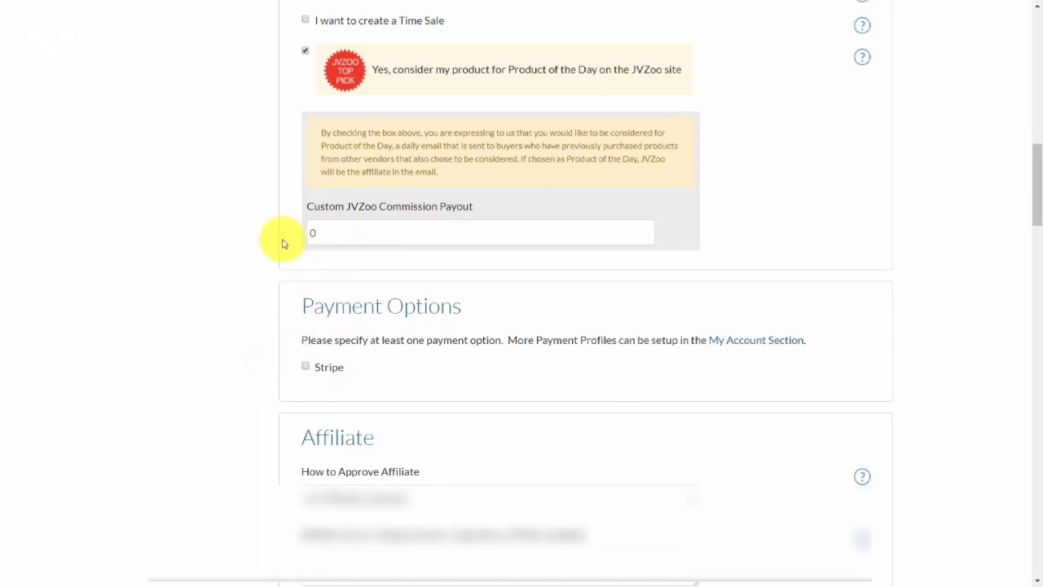
# Step: Tick Stripe in the product's Payment Options section
pyautogui.click(307, 367)
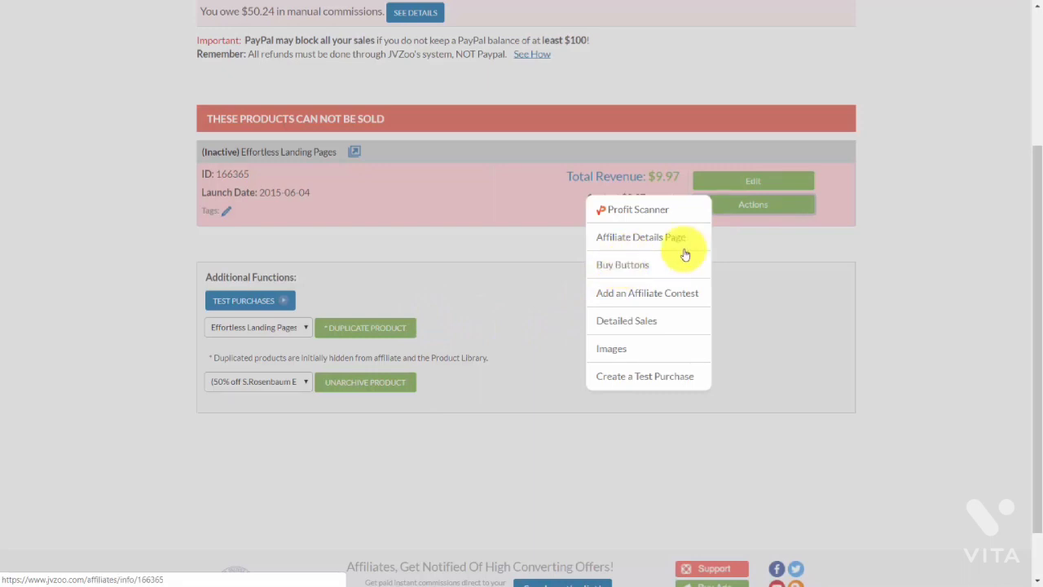
# Step: Copy the Button #1 HTML code from the Effortless Landing Pages Buy Buttons page
pyautogui.click(624, 267)
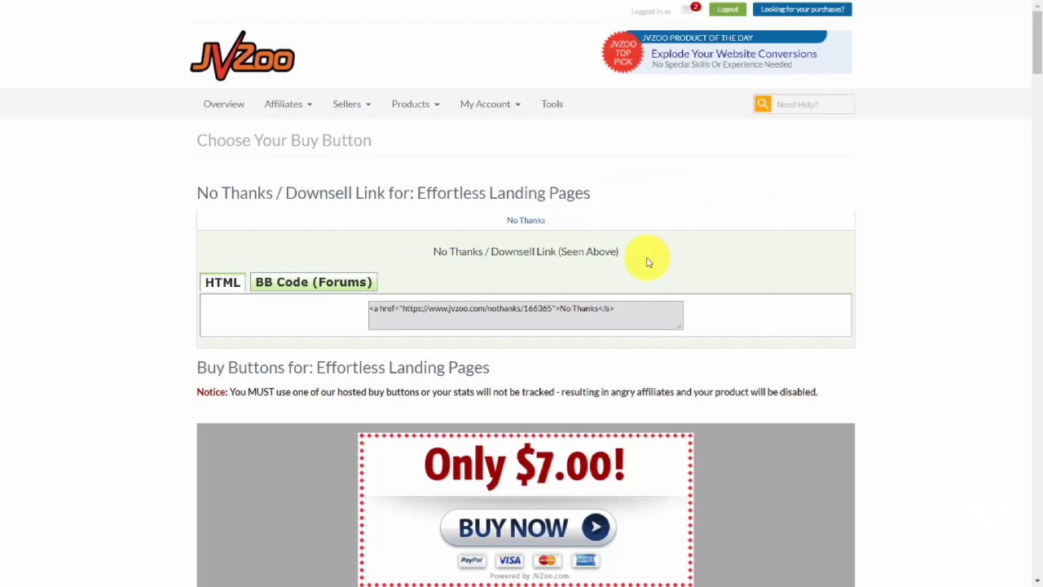
pyautogui.scroll(-5, 631, 267)
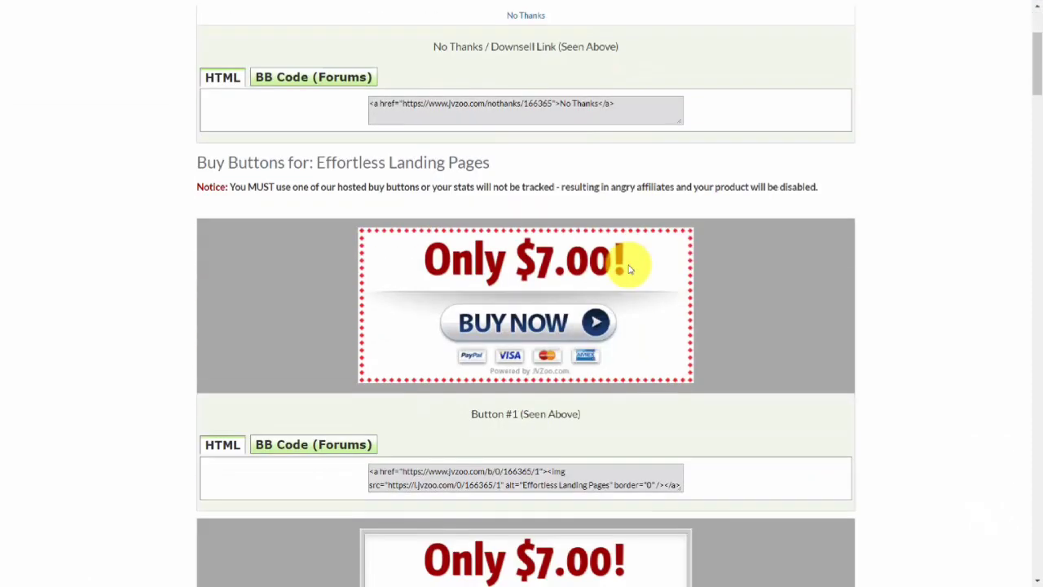
pyautogui.scroll(-1, 627, 270)
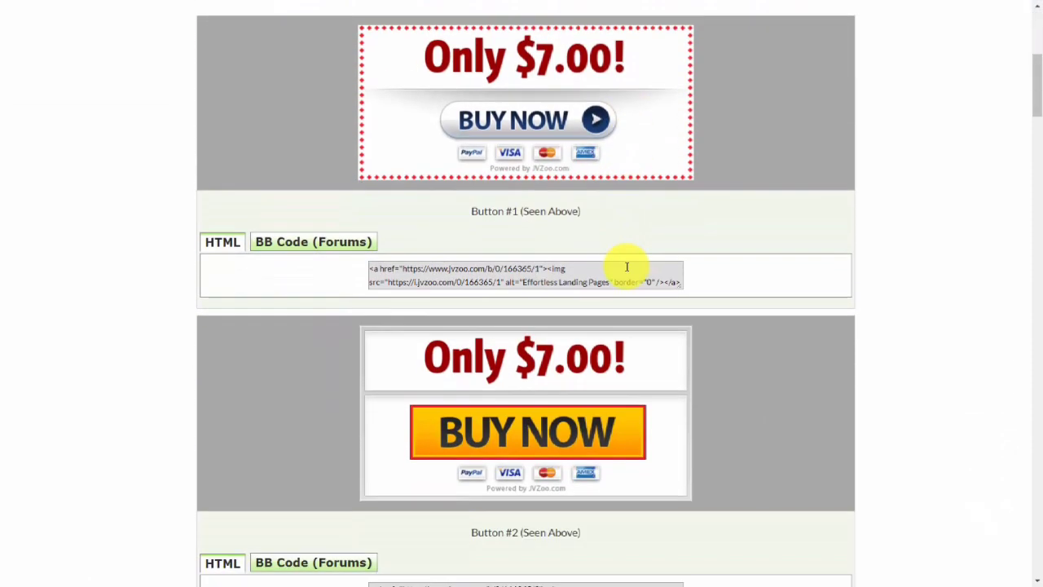
pyautogui.click(424, 274)
pyautogui.rightClick(425, 274)
pyautogui.click(461, 324)
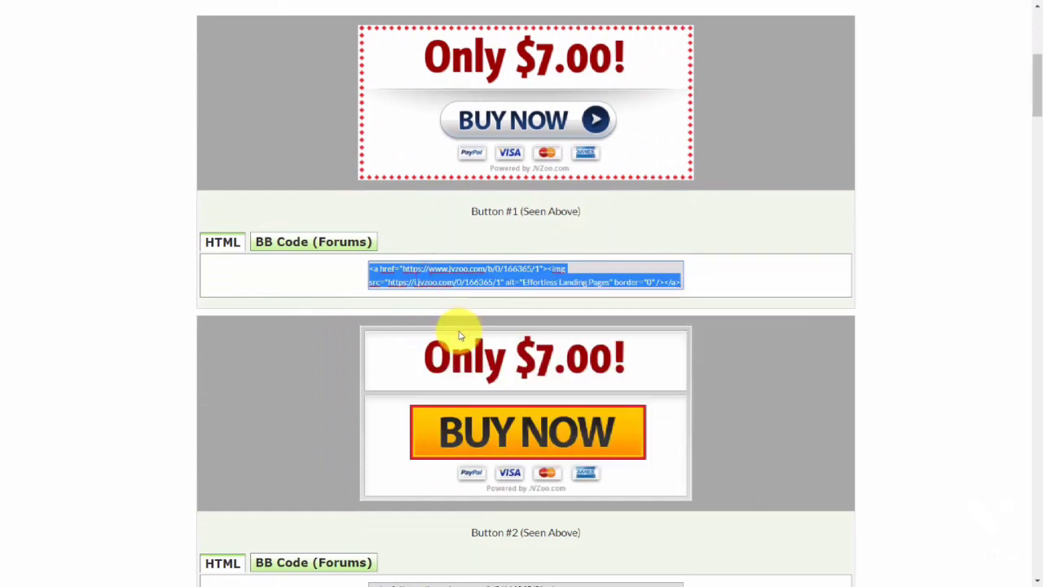
pyautogui.hotkey('alt', 'Tab')
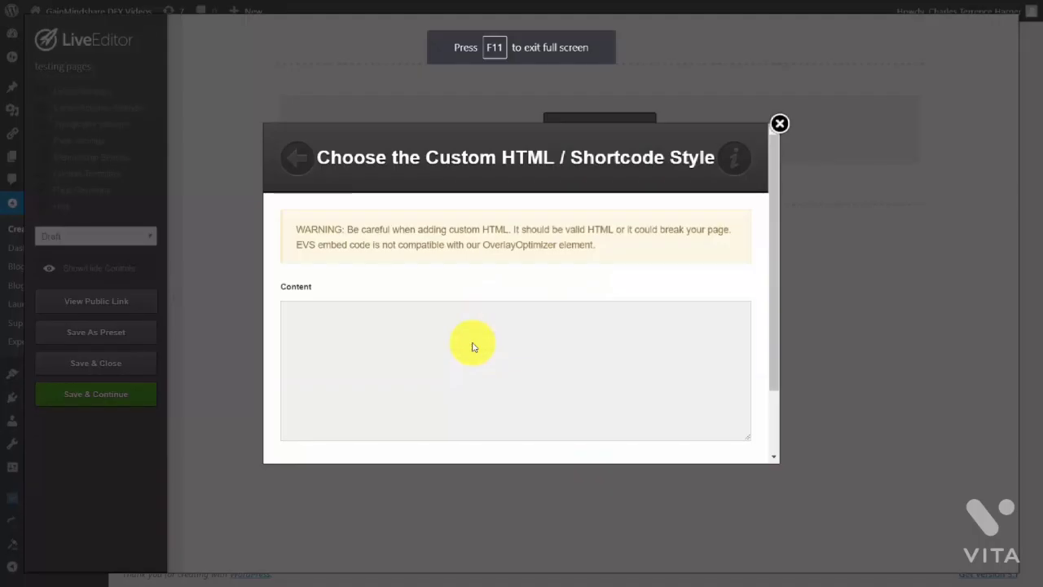
# Step: Paste the JVZoo Button #1 code into the Custom HTML Content box and insert it
pyautogui.rightClick(342, 321)
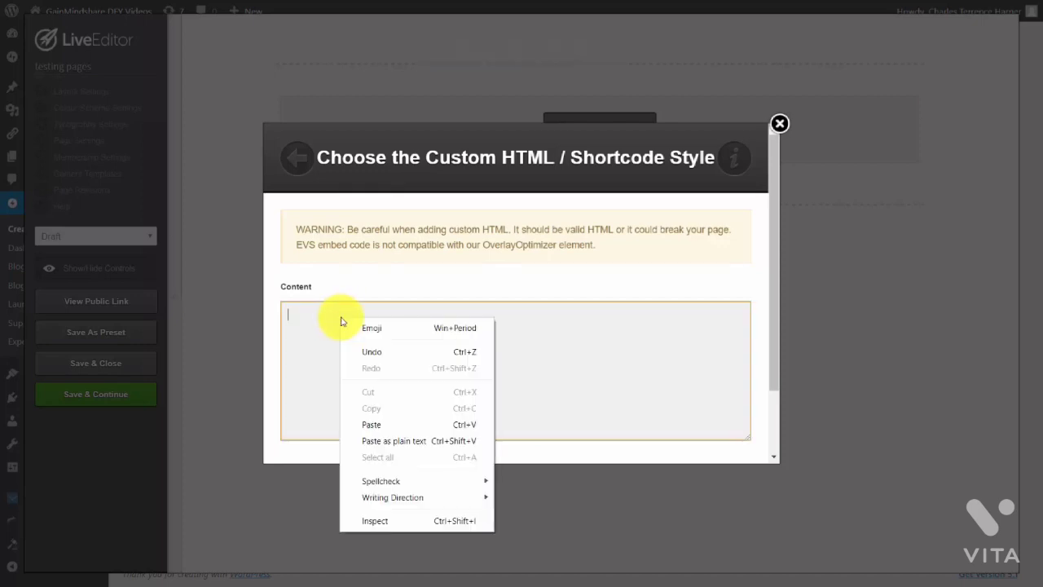
pyautogui.click(398, 424)
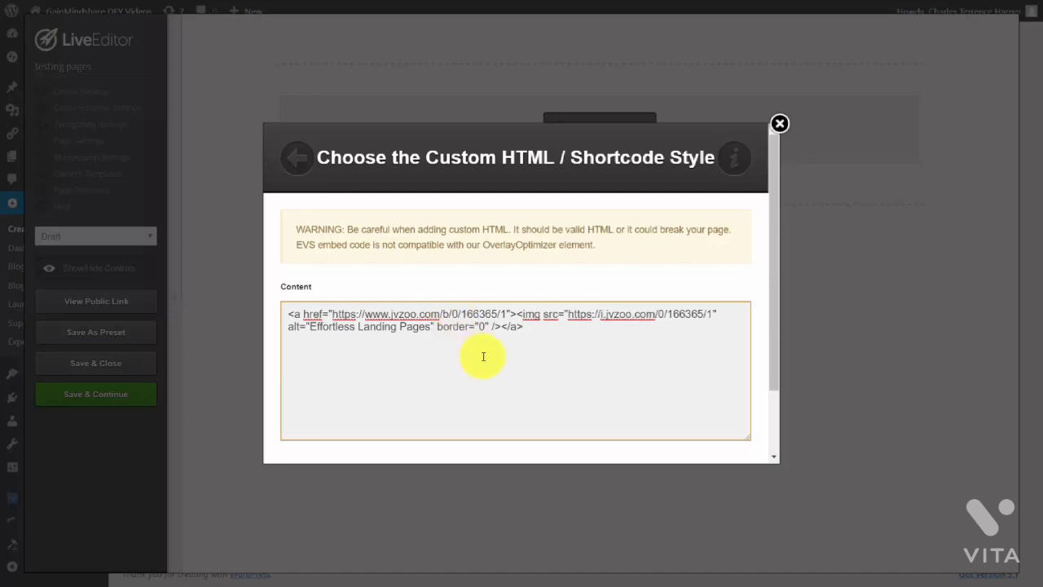
pyautogui.scroll(-1, 512, 352)
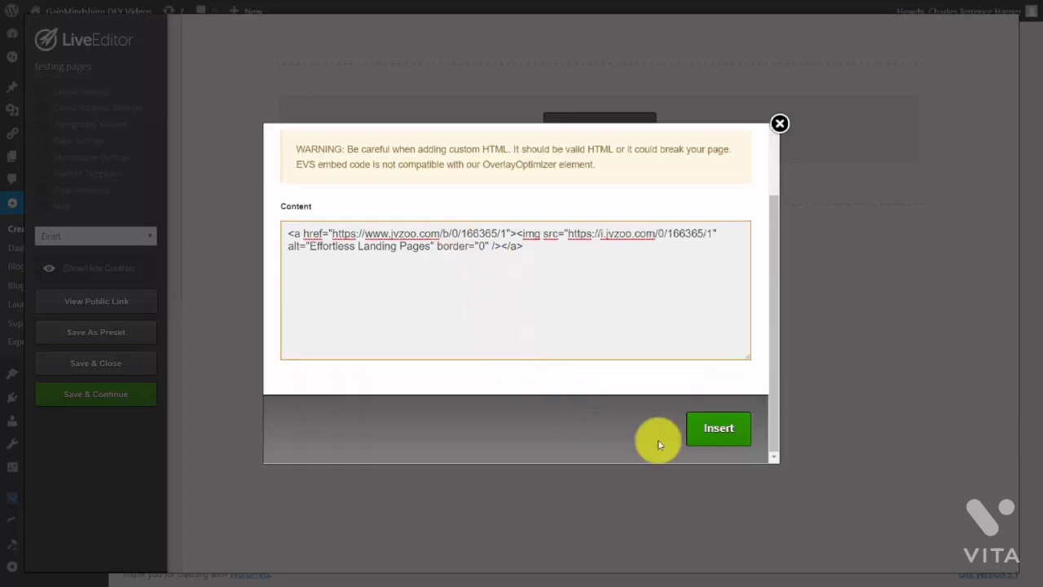
pyautogui.click(701, 430)
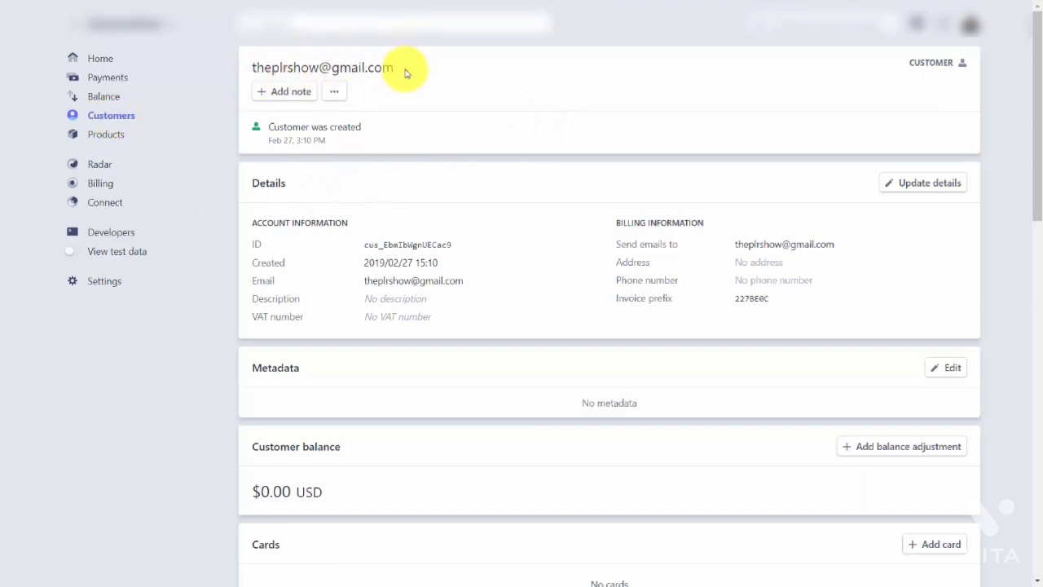
# Step: Add the note 'Purchased personal coaching' to the Stripe customer's record
pyautogui.click(278, 94)
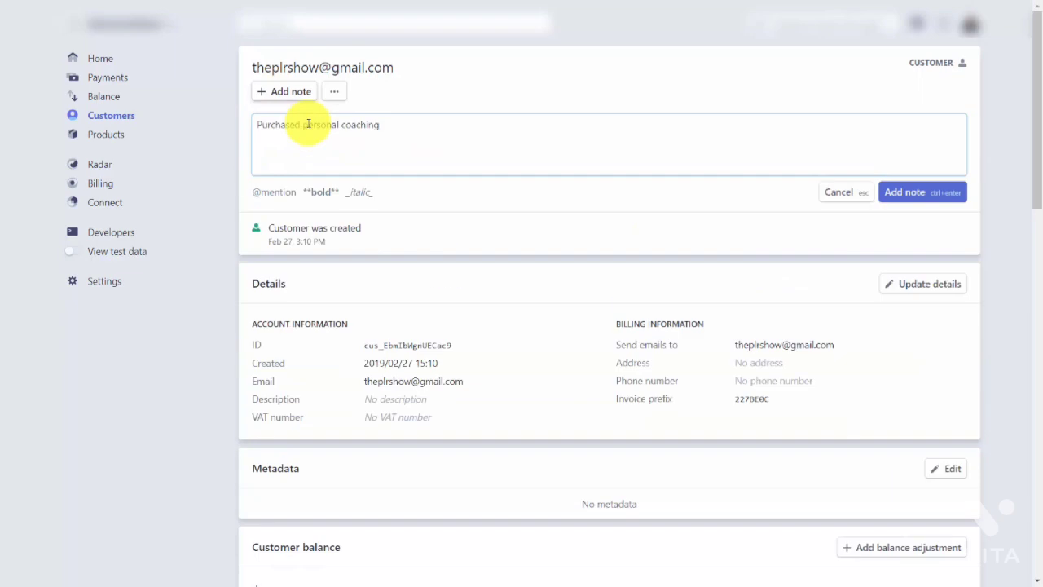
pyautogui.click(890, 199)
pyautogui.scroll(-8, 826, 144)
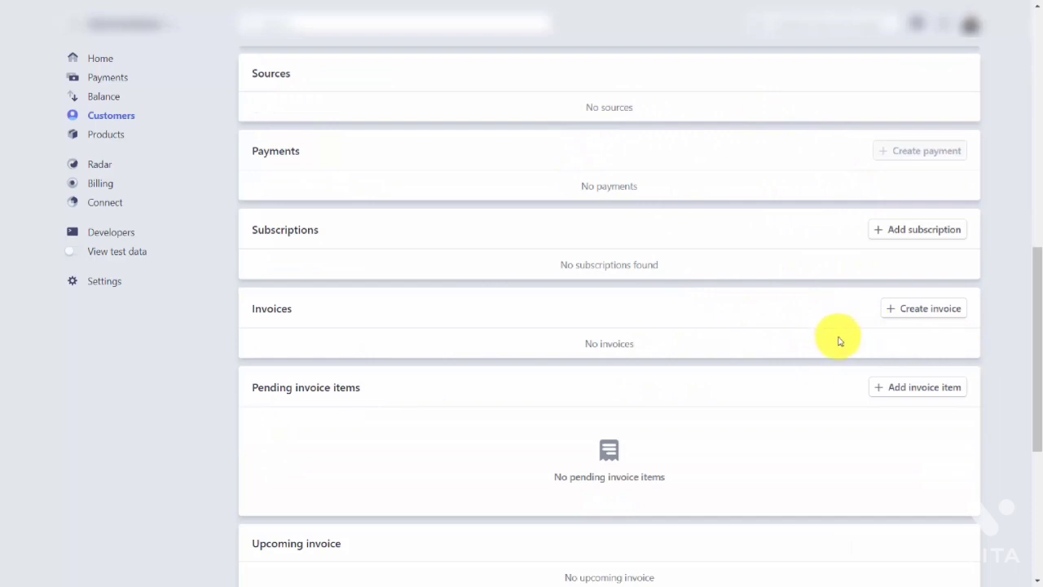
# Step: Start a new invoice for the customer and paste the thank-you message into its memo
pyautogui.click(889, 310)
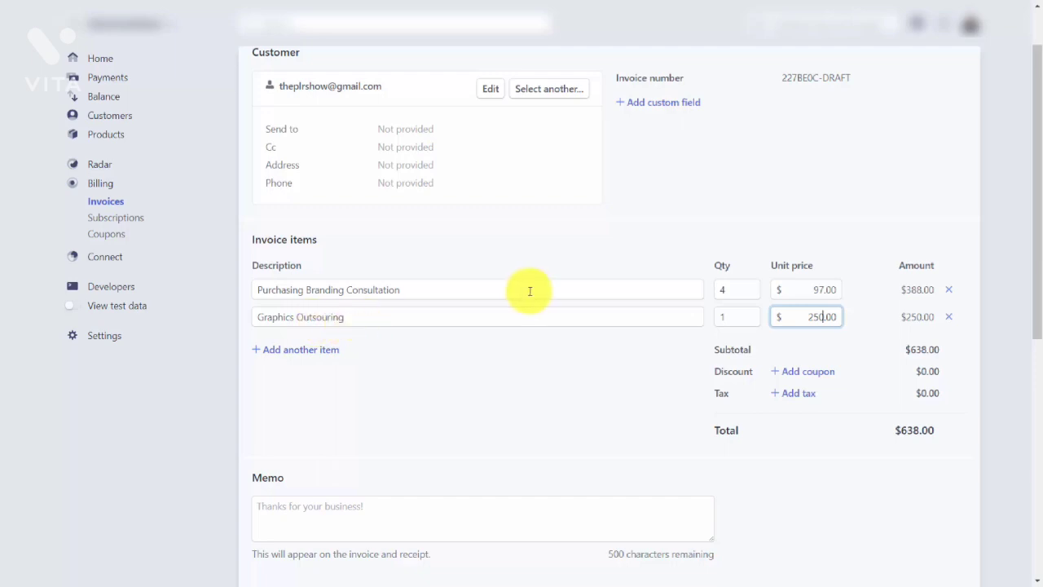
pyautogui.click(371, 501)
pyautogui.hotkey('ctrl', 'v')
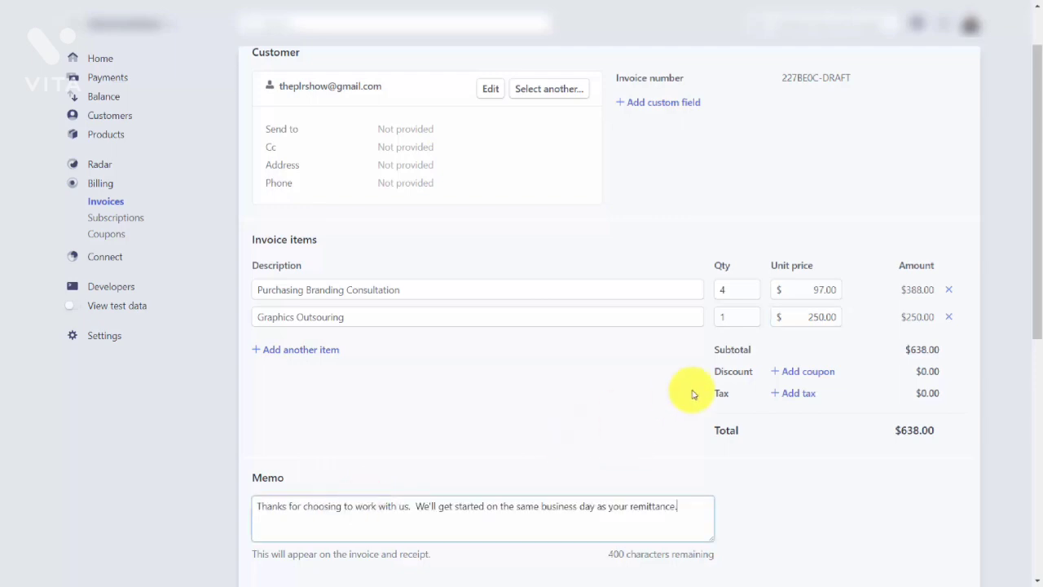
pyautogui.scroll(-1, 689, 399)
pyautogui.scroll(-2, 673, 415)
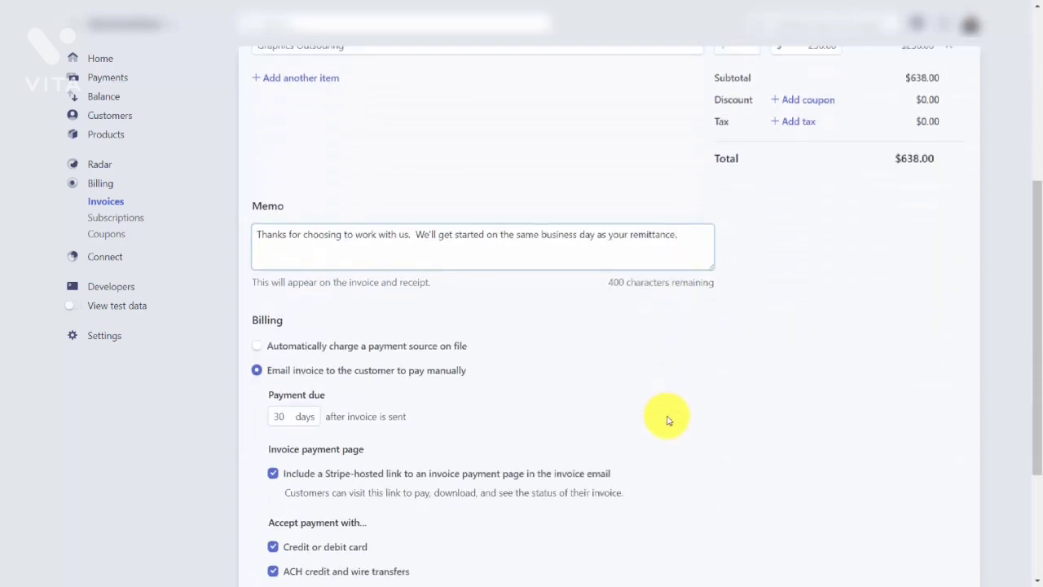
pyautogui.scroll(-1, 668, 422)
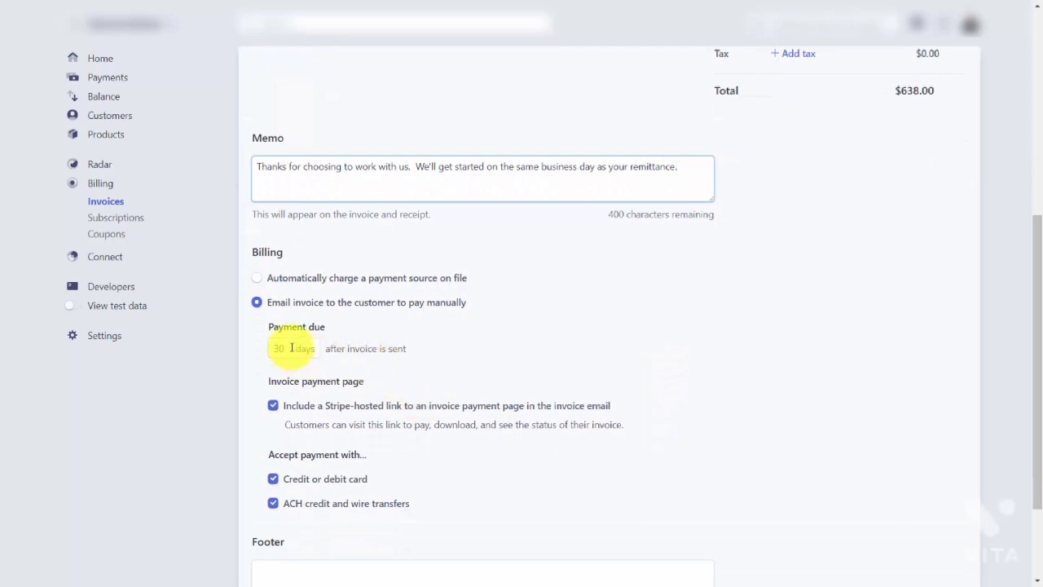
# Step: Change payment due from 30 to 2 days and stop accepting ACH credit and wire transfers
pyautogui.click(290, 346)
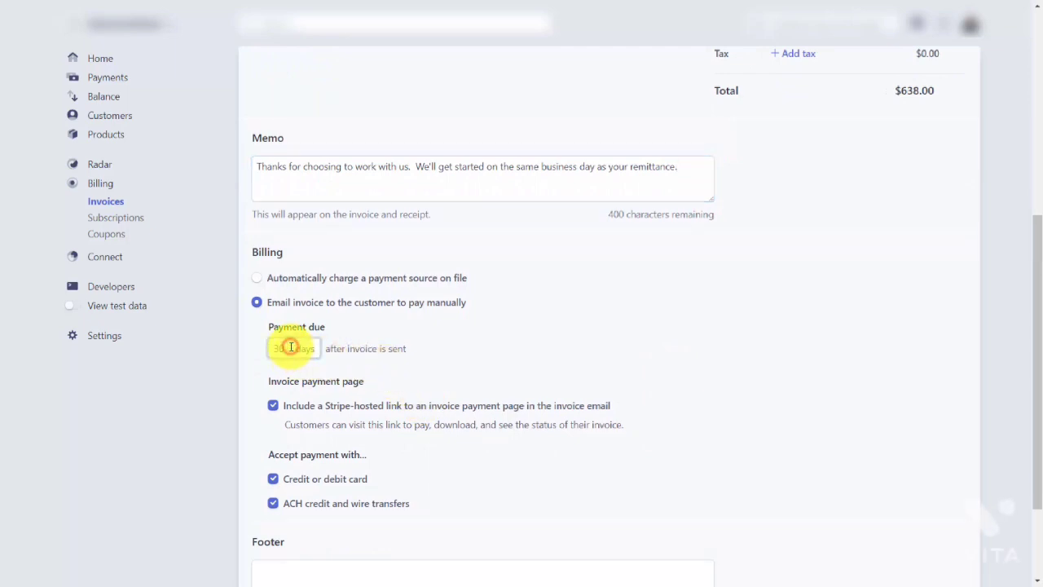
pyautogui.press('BackSpace')
pyautogui.press('BackSpace')
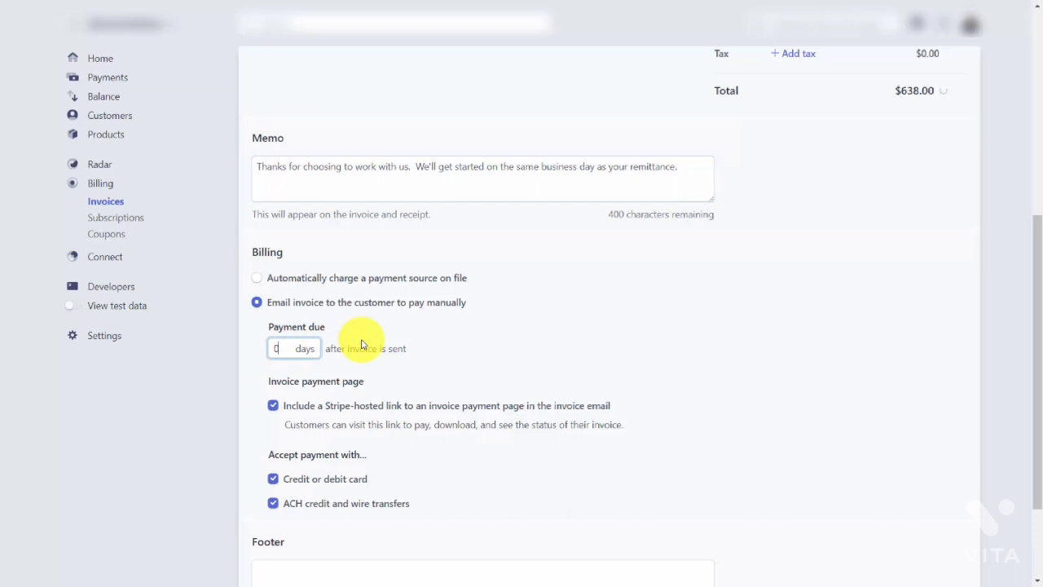
pyautogui.write('2')
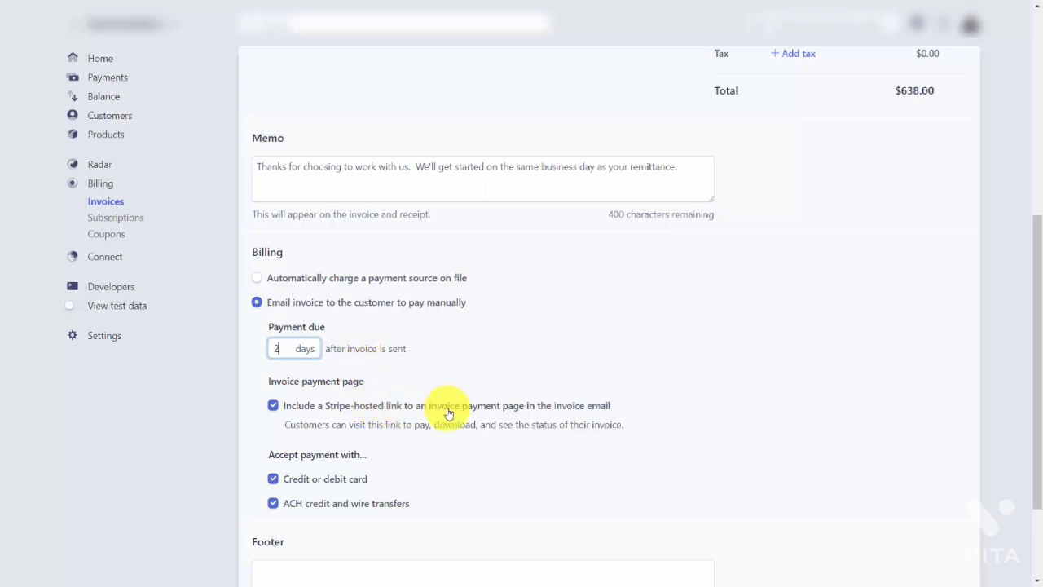
pyautogui.scroll(-2, 440, 411)
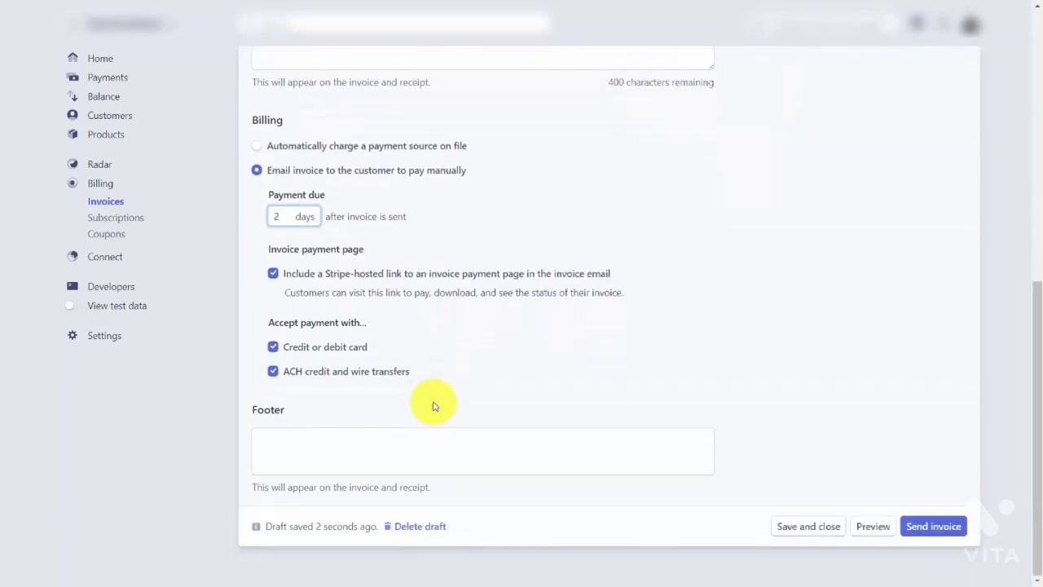
pyautogui.click(275, 372)
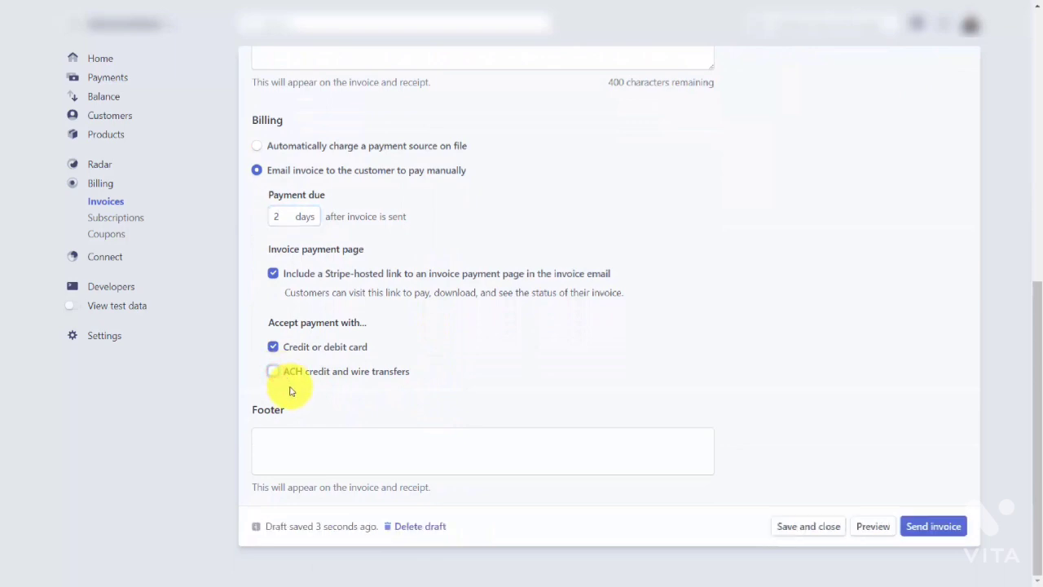
# Step: Preview the $638.00 invoice, then send it to the customer
pyautogui.click(865, 530)
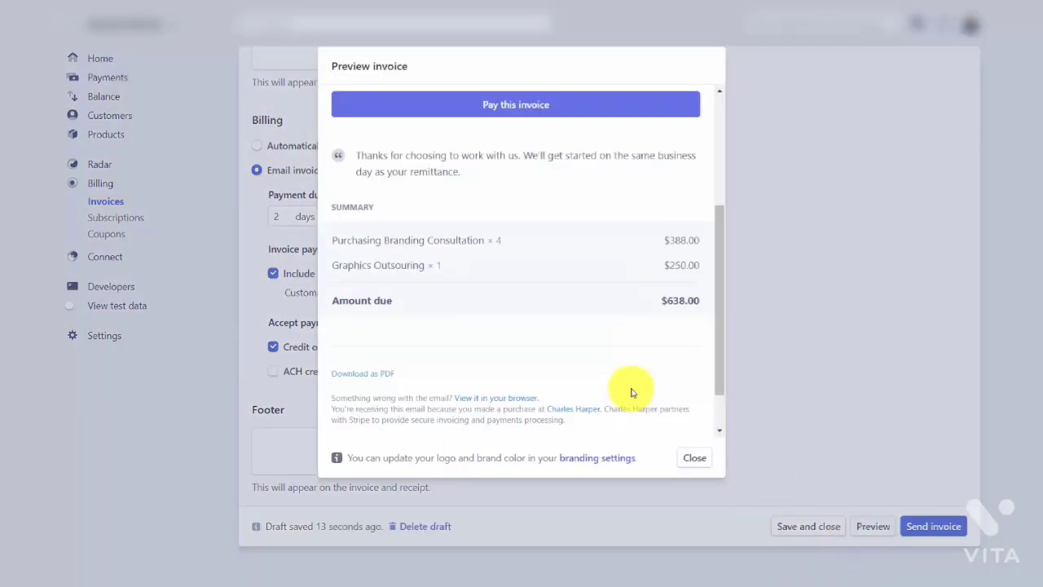
pyautogui.click(696, 459)
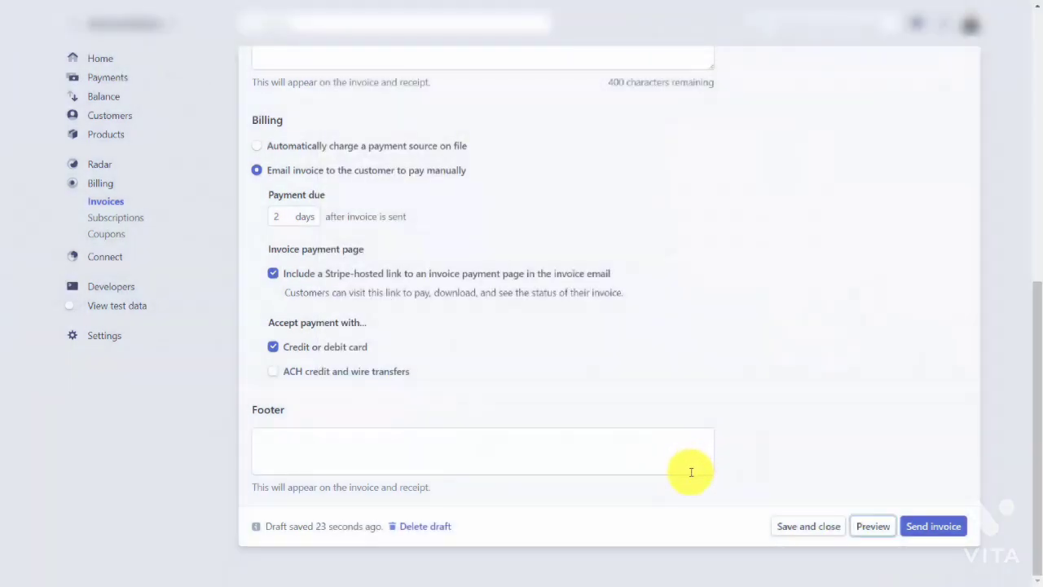
pyautogui.click(913, 531)
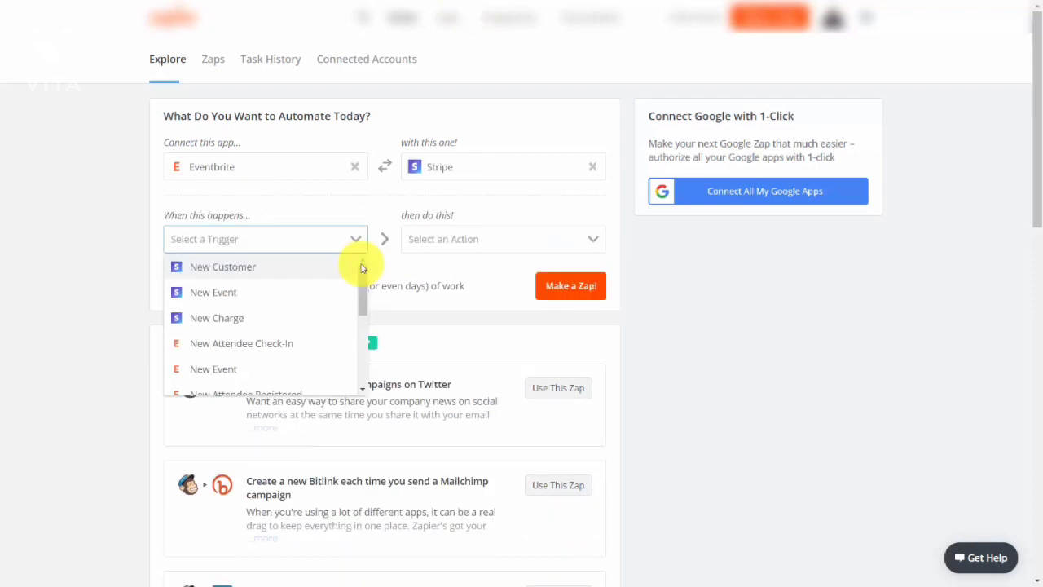
# Step: Make a zap from Eventbrite New Attendee Registered to Stripe Create Customer on the Explore page
pyautogui.scroll(-3, 356, 261)
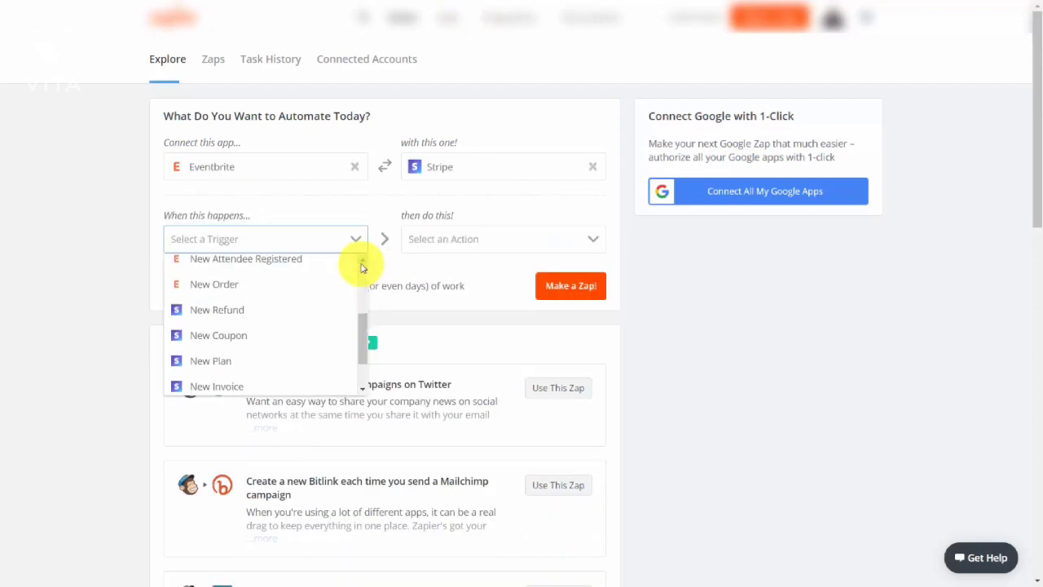
pyautogui.scroll(1, 356, 261)
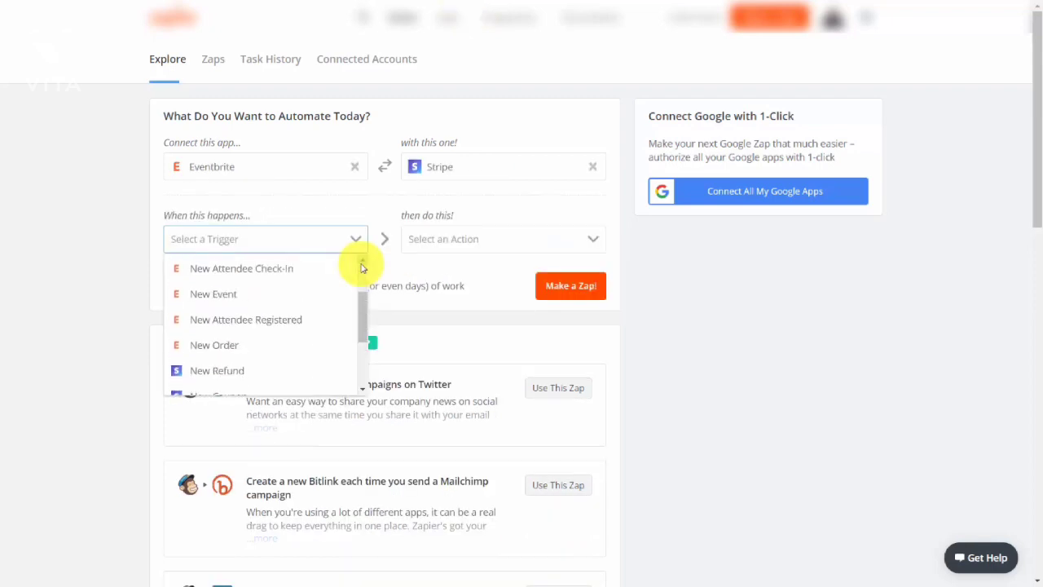
pyautogui.click(245, 330)
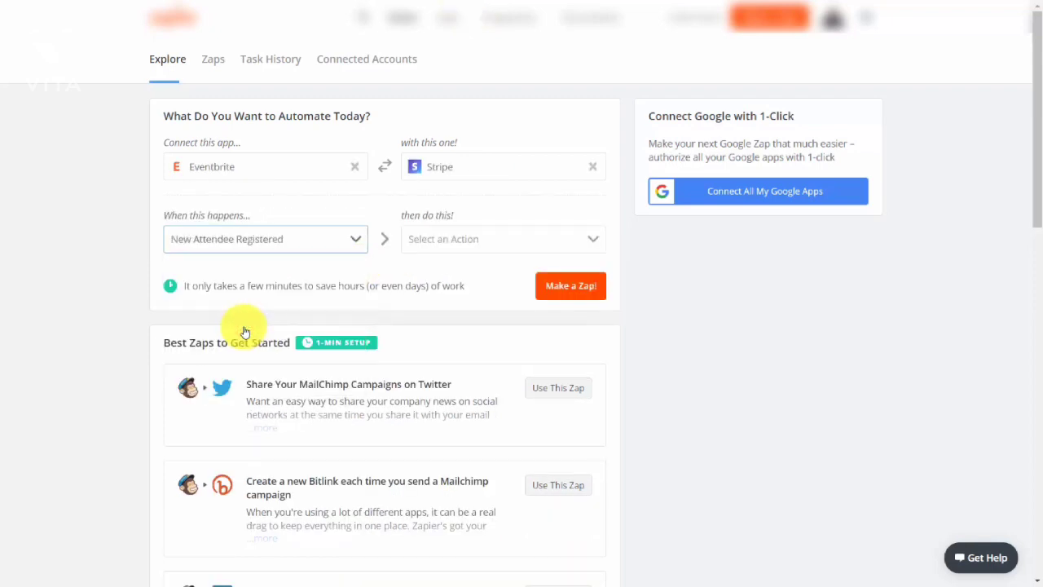
pyautogui.click(494, 241)
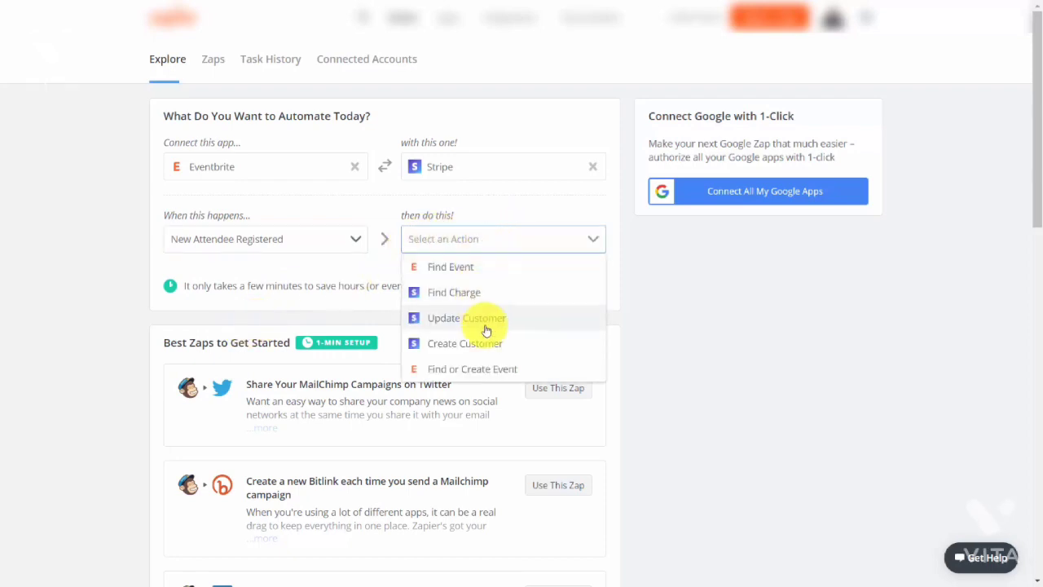
pyautogui.click(494, 346)
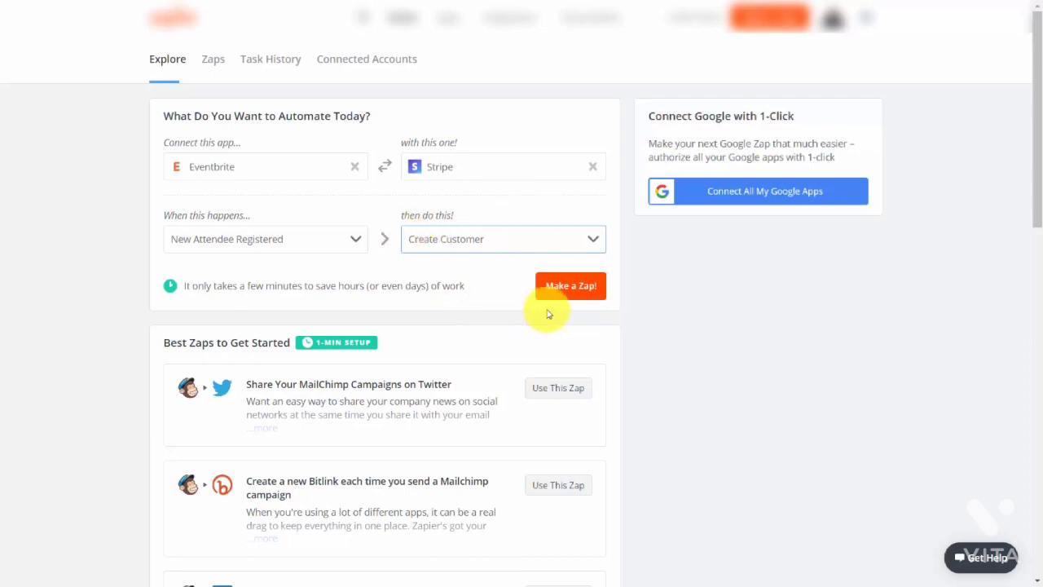
pyautogui.click(561, 290)
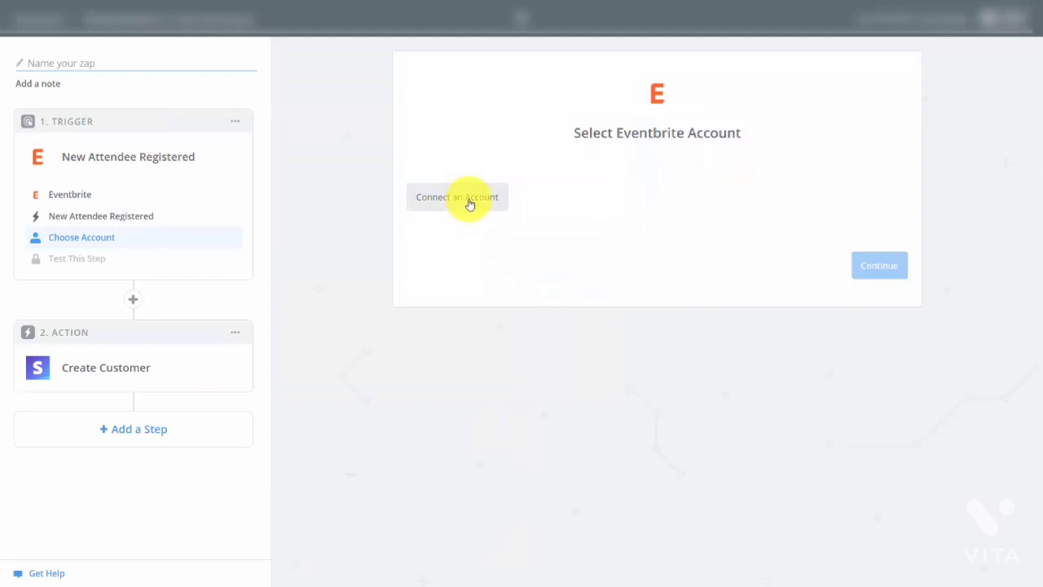
# Step: Connect, authorise and test the Eventbrite account, then confirm the Marketing Tech Workshop trigger options
pyautogui.click(465, 200)
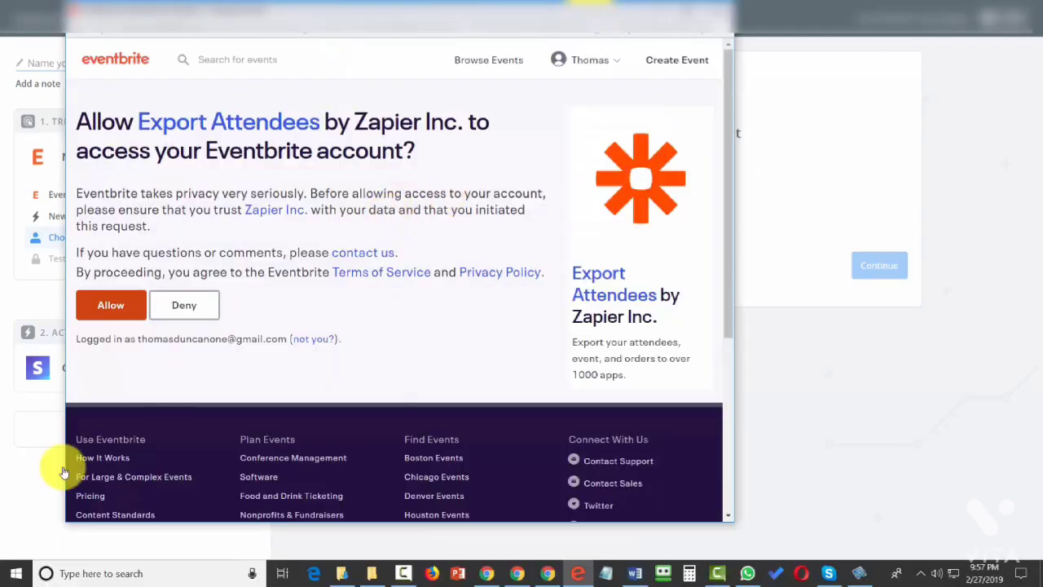
pyautogui.click(111, 309)
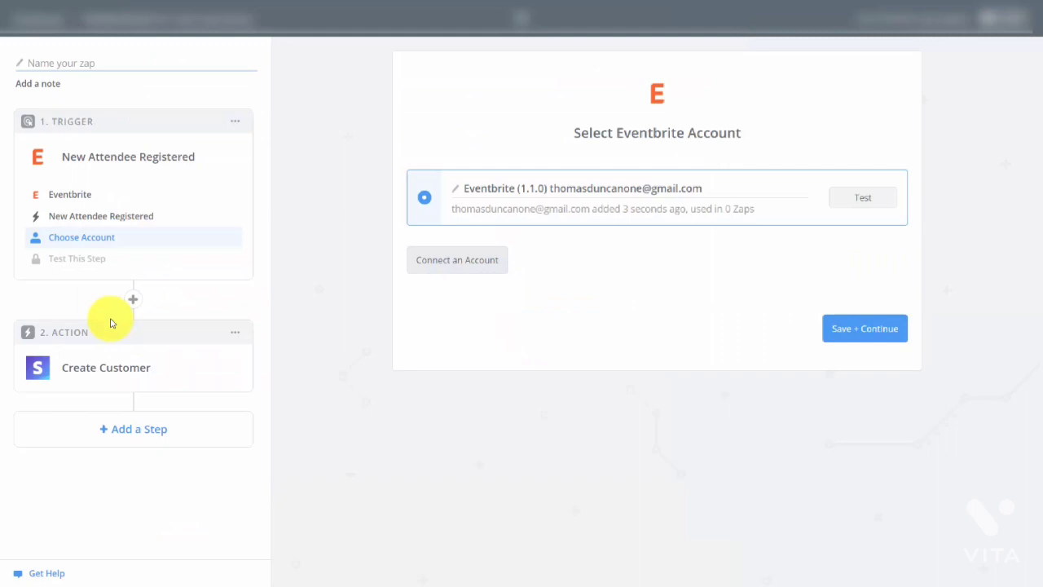
pyautogui.click(856, 201)
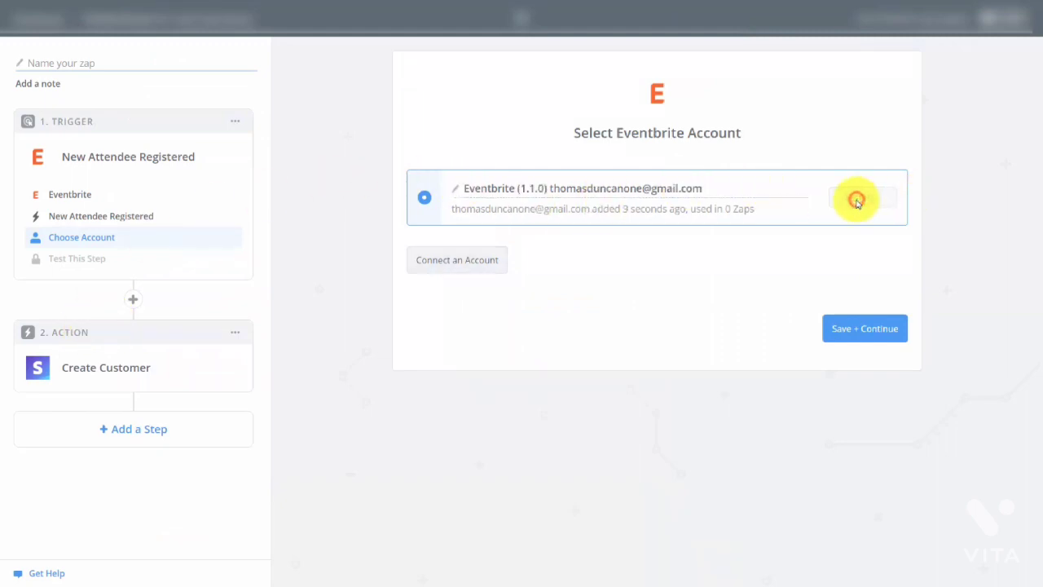
pyautogui.click(865, 330)
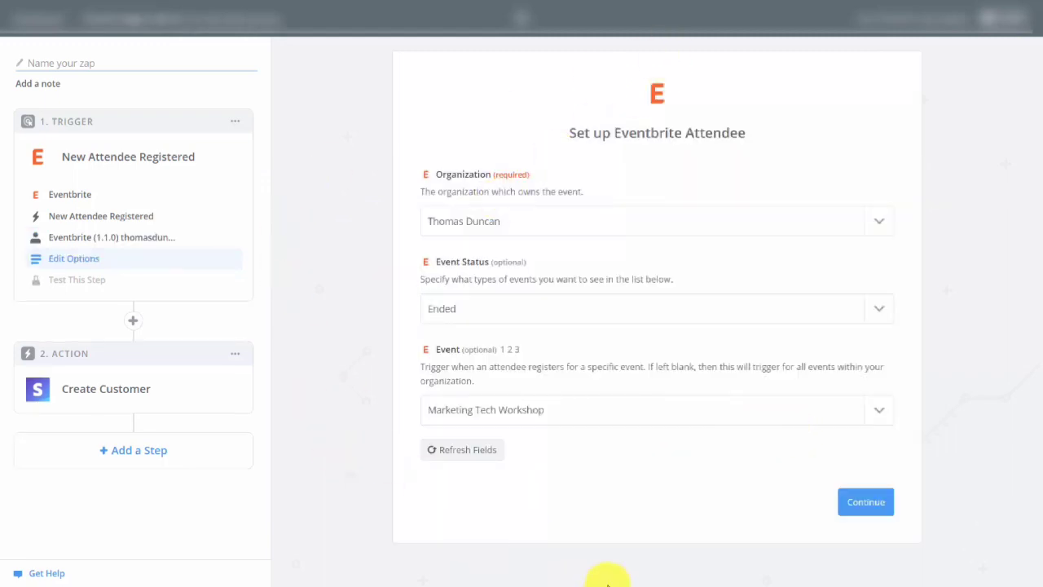
pyautogui.click(864, 503)
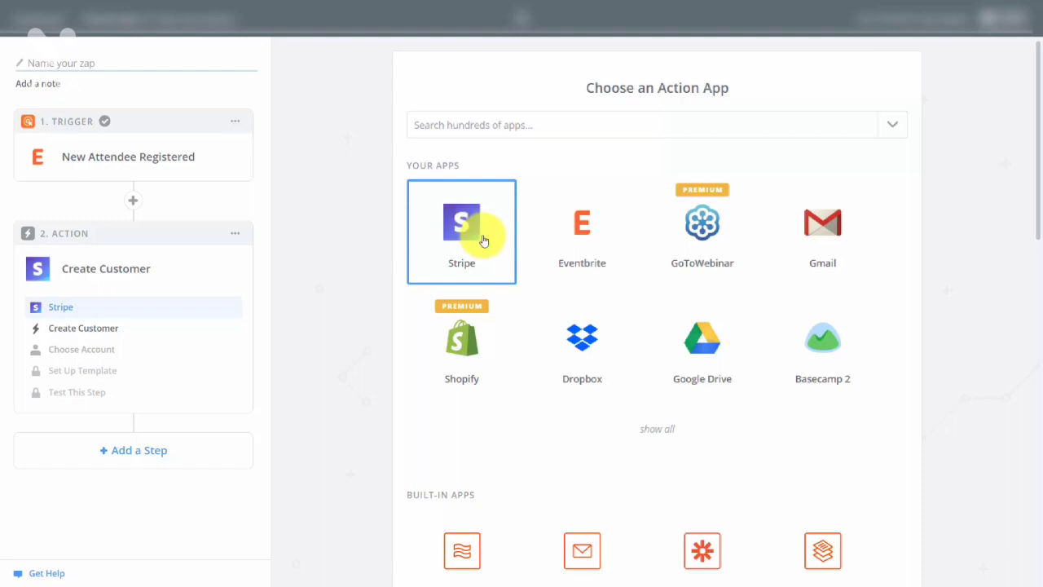
# Step: Set up Stripe Create Customer with attendee email and event description, and send a test customer
pyautogui.click(486, 243)
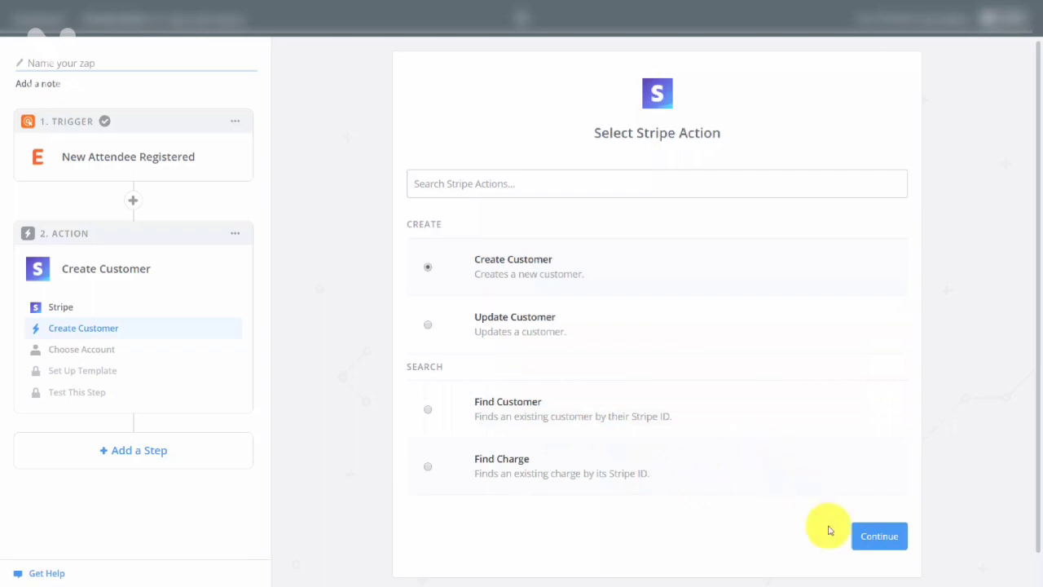
pyautogui.click(854, 535)
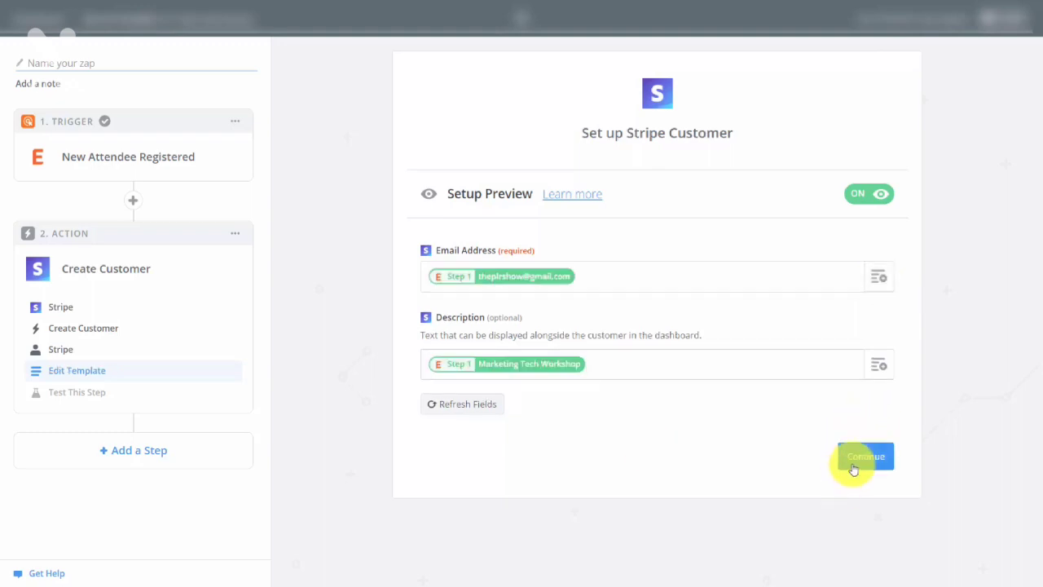
pyautogui.click(857, 458)
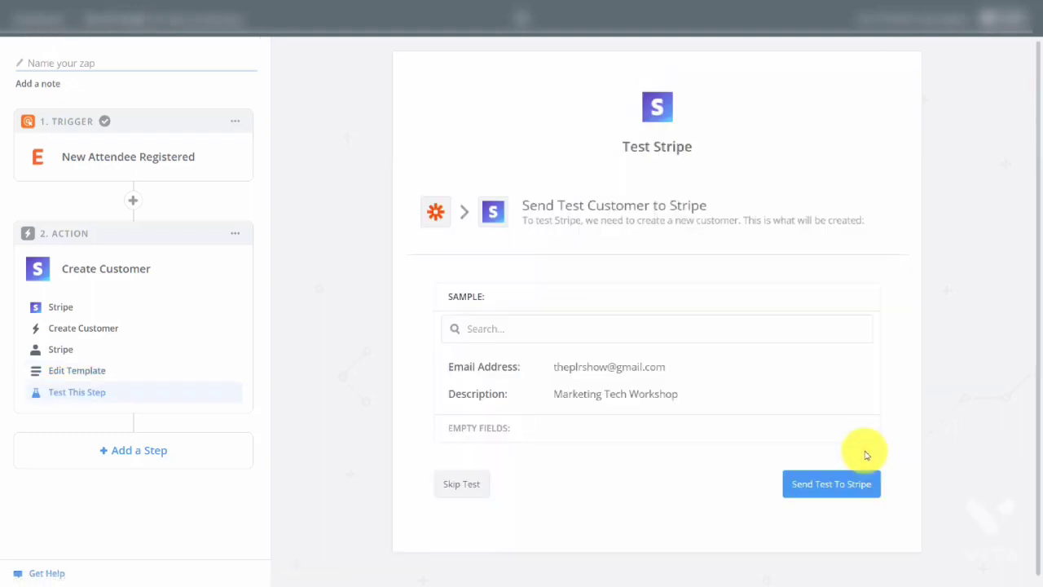
pyautogui.click(831, 484)
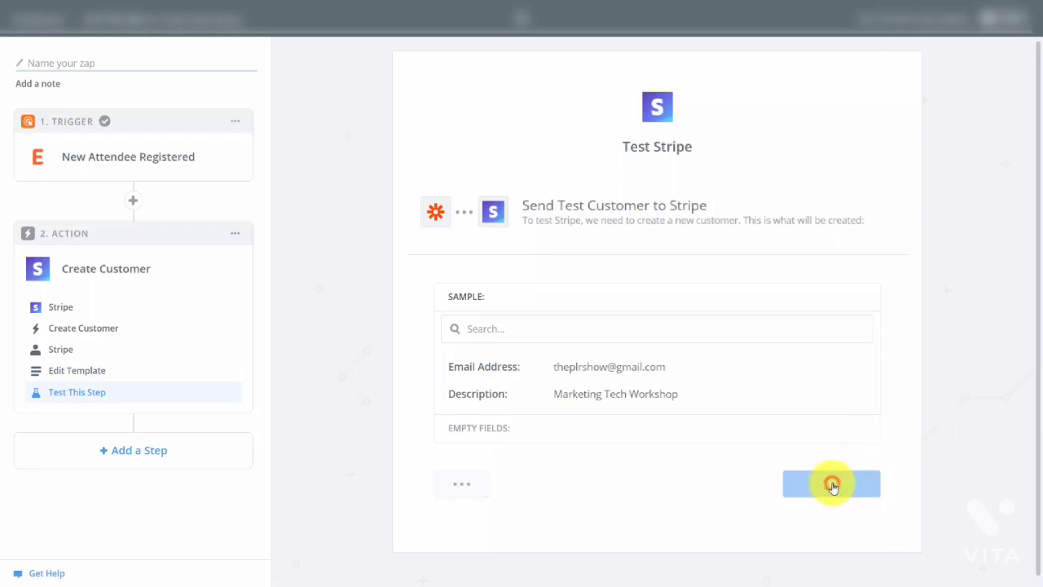
pyautogui.click(859, 478)
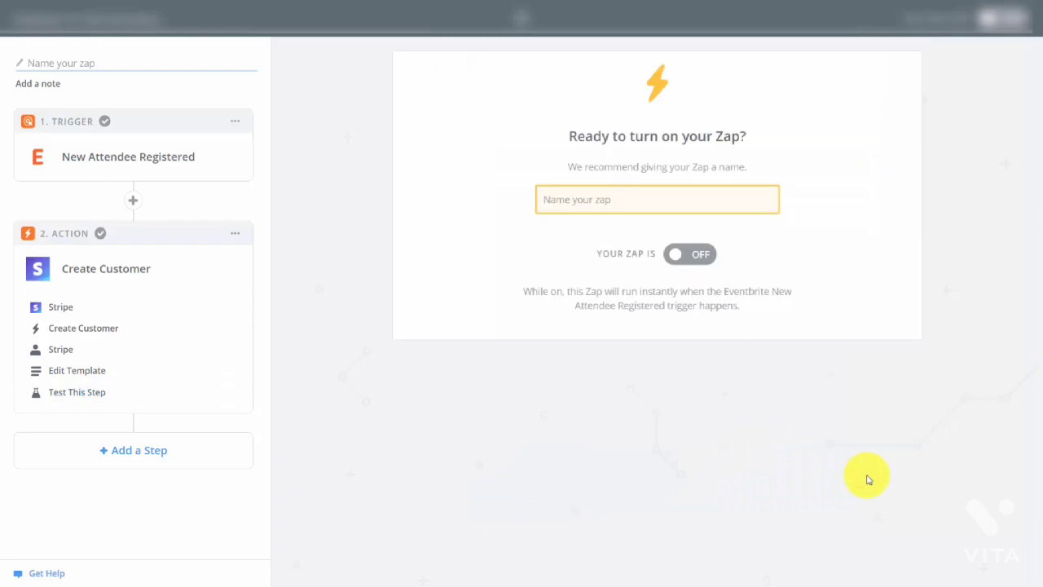
# Step: Name the zap 'Eventbrite Customer' and switch it on
pyautogui.click(619, 199)
pyautogui.write('Eventbrite Customer')
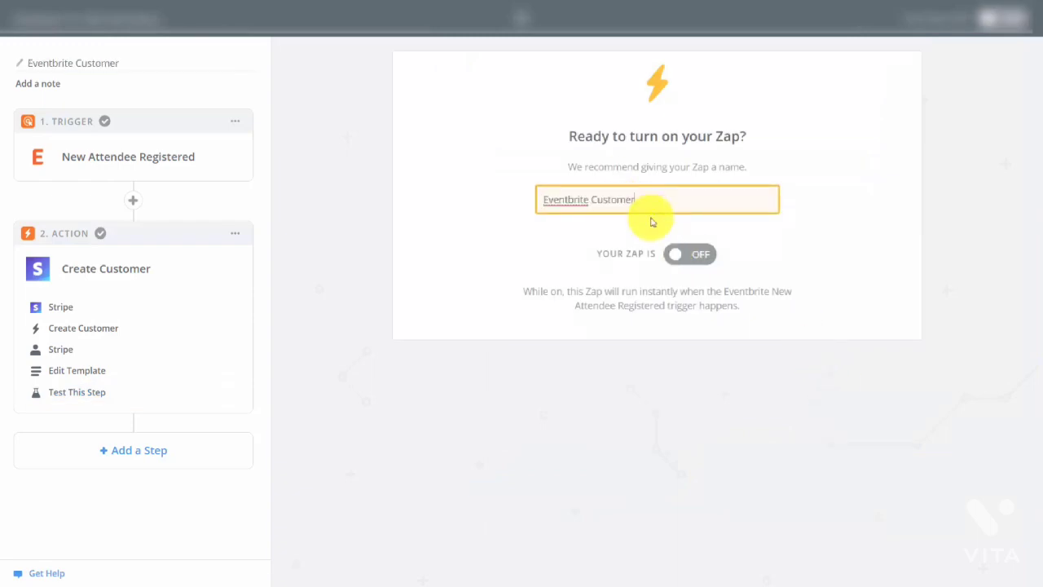
pyautogui.click(699, 259)
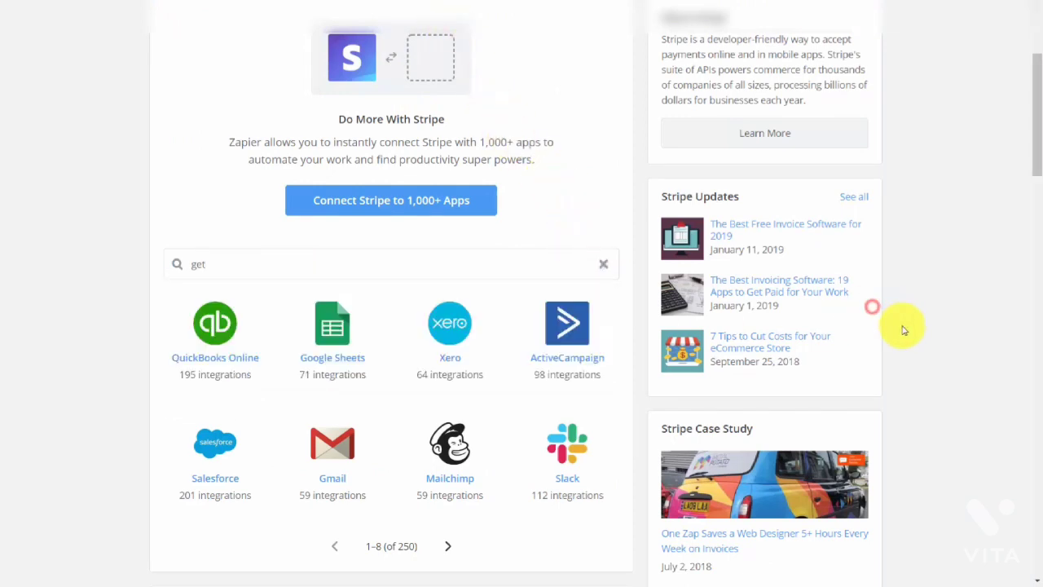
# Step: Close the suggestions for the 'get' app search on the Stripe integrations page
pyautogui.click(868, 308)
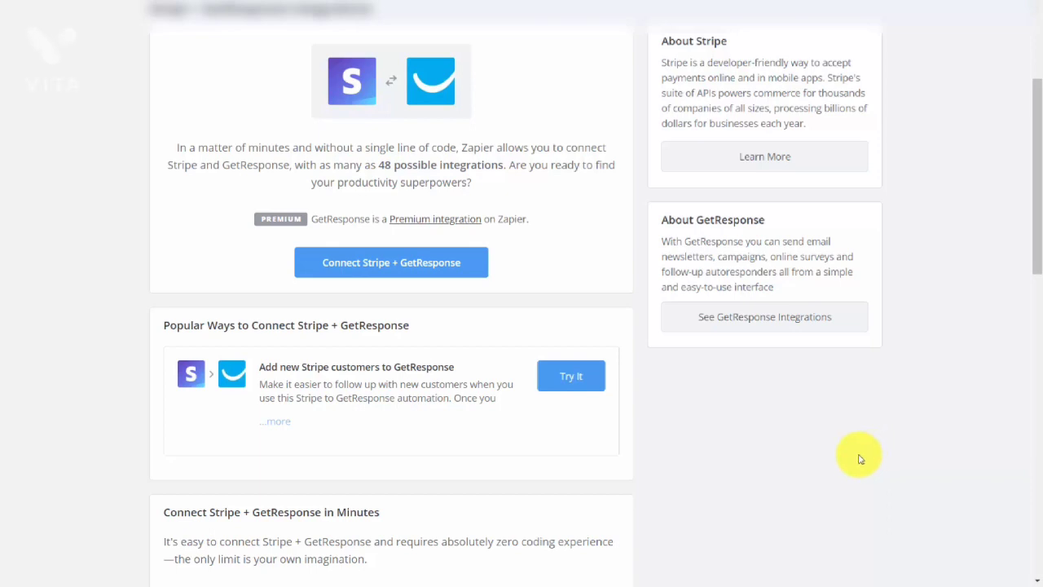
# Step: Start a new zap connecting Stripe to GetResponse
pyautogui.click(454, 256)
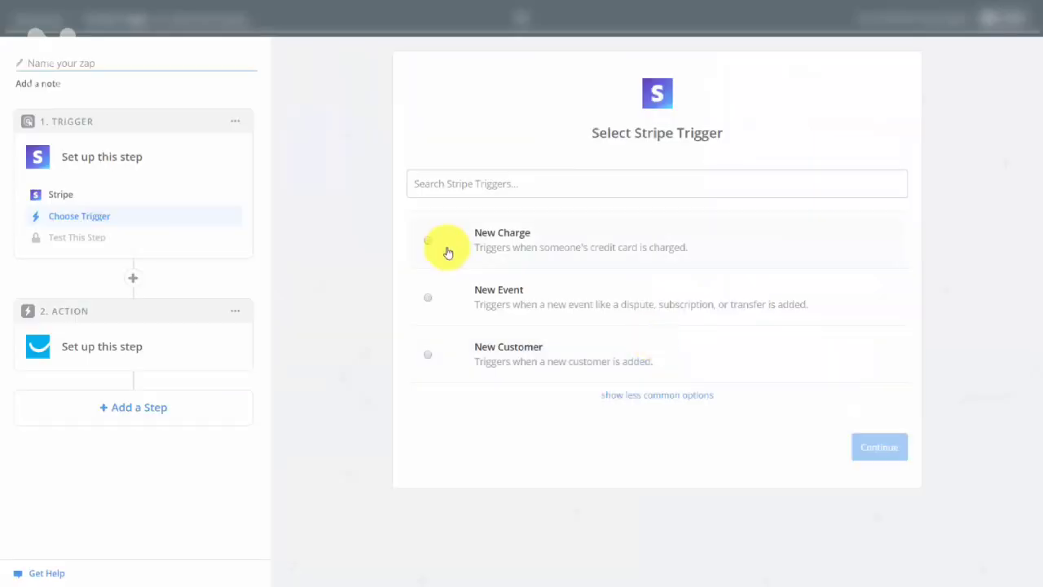
# Step: Choose Stripe New Charge as the trigger and save the tested Stripe account
pyautogui.click(430, 244)
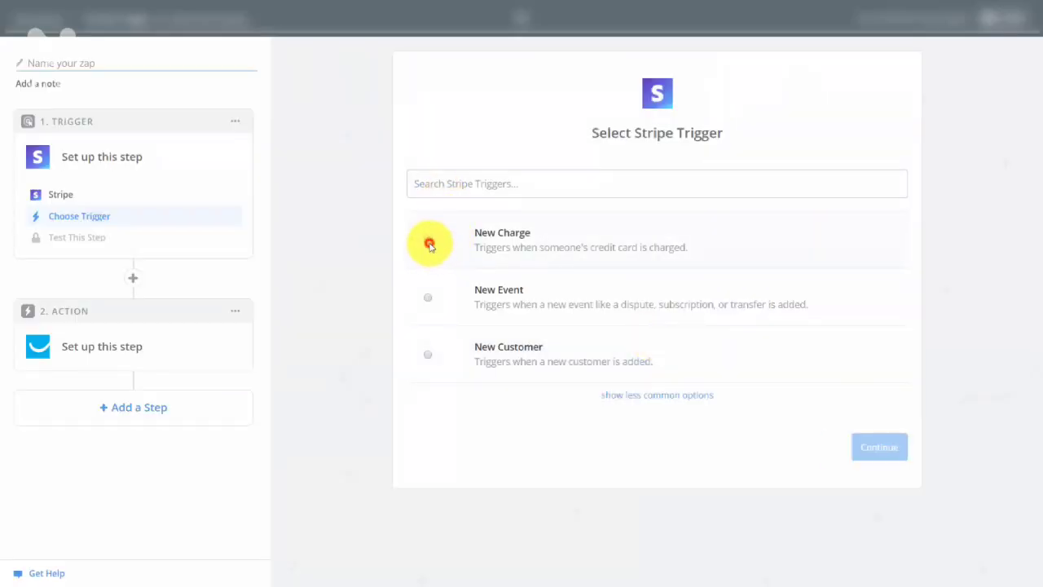
pyautogui.click(873, 448)
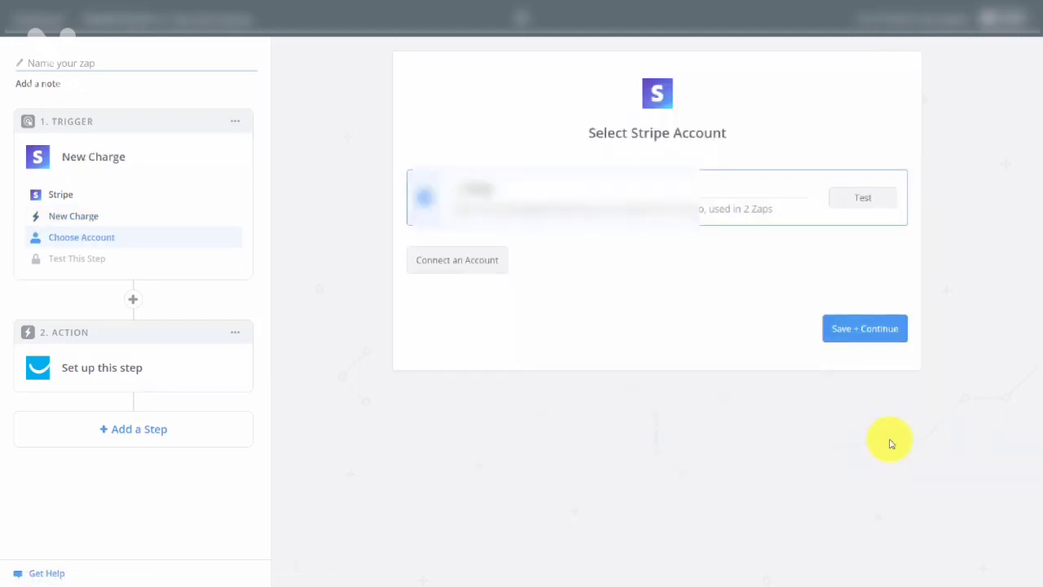
pyautogui.click(848, 201)
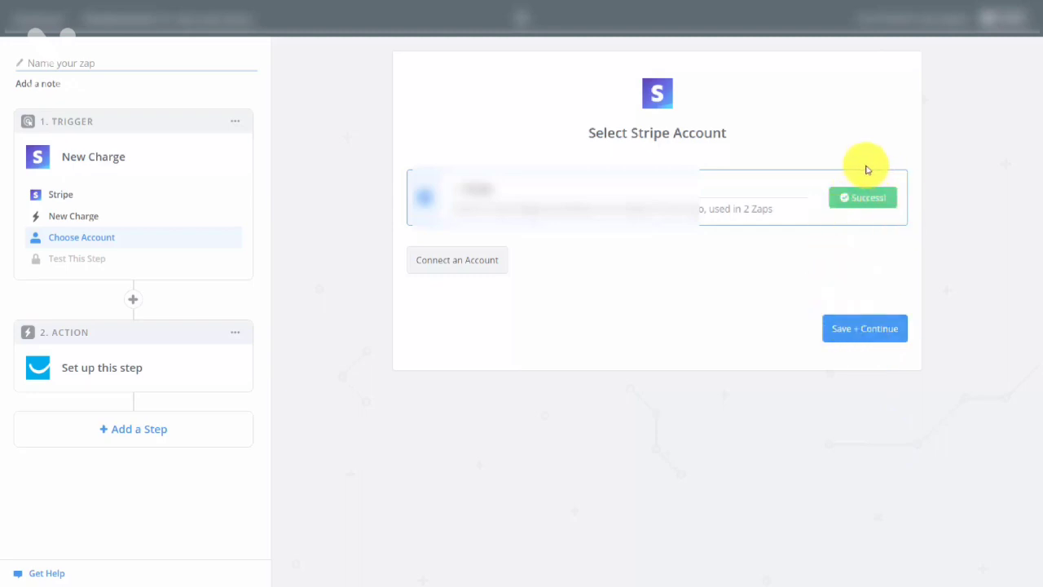
pyautogui.click(867, 334)
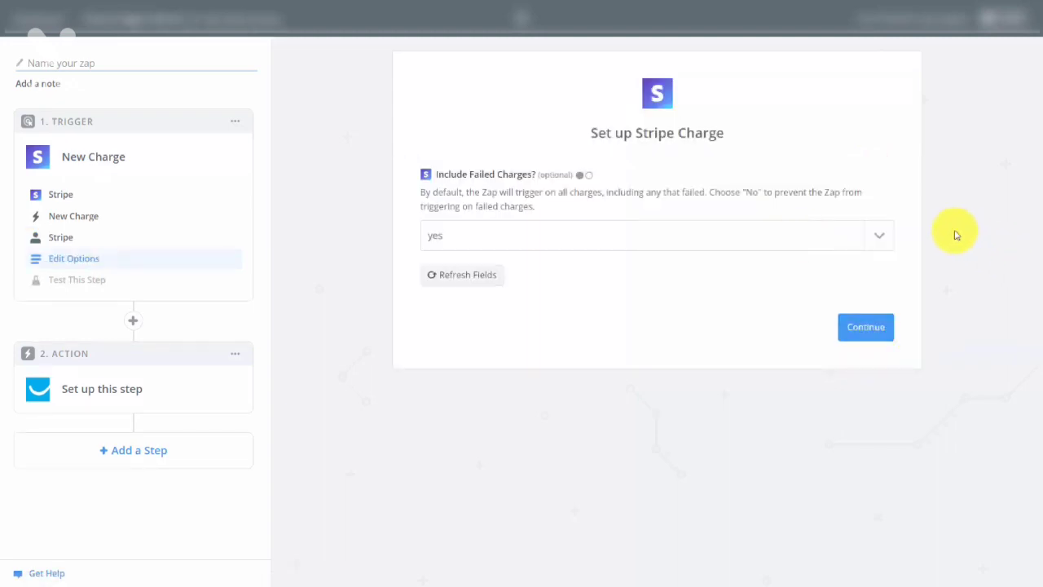
# Step: Set Include Failed Charges to no and confirm the charge options
pyautogui.click(888, 242)
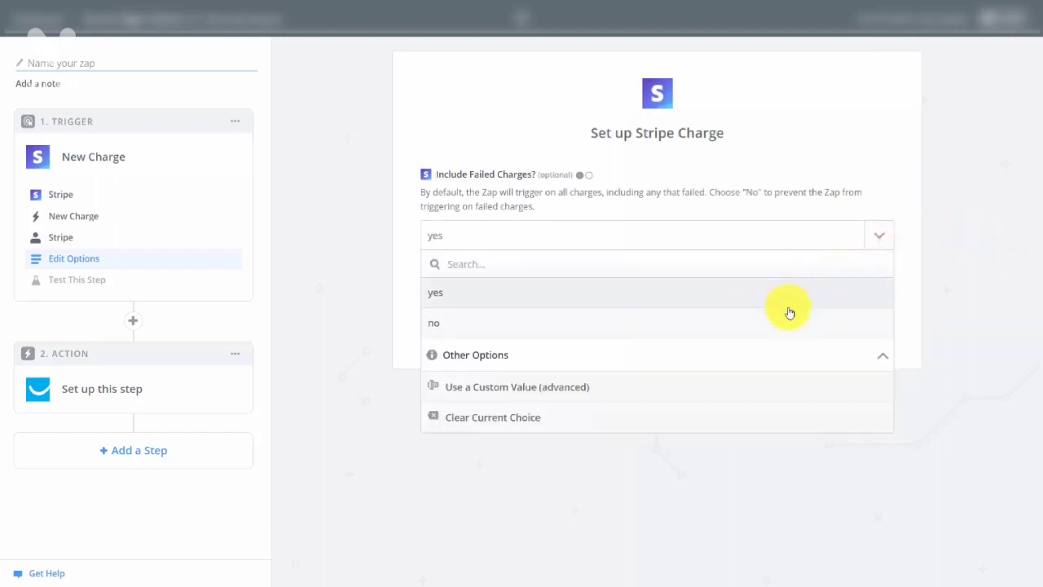
pyautogui.click(795, 318)
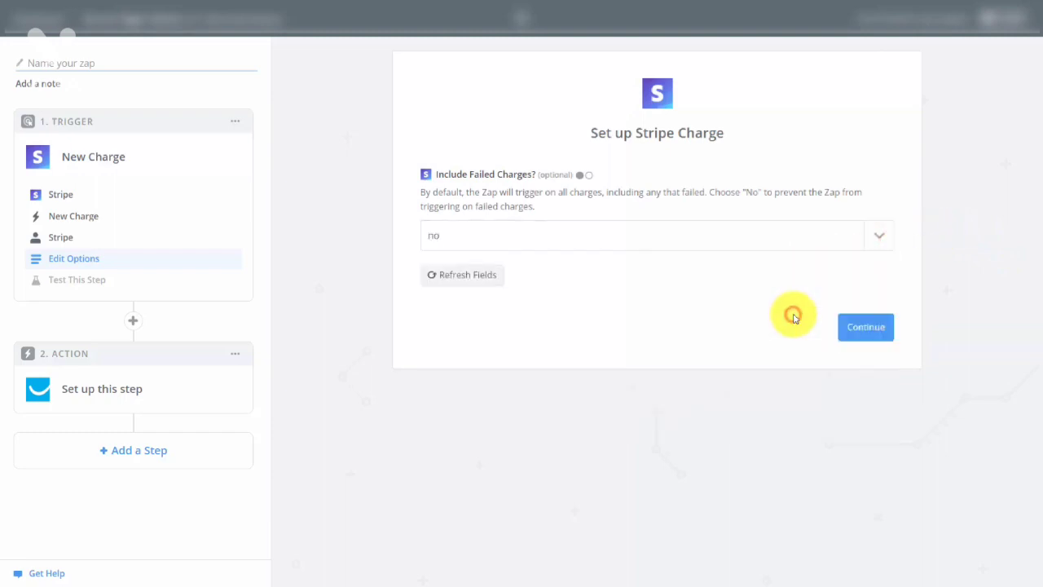
pyautogui.click(862, 330)
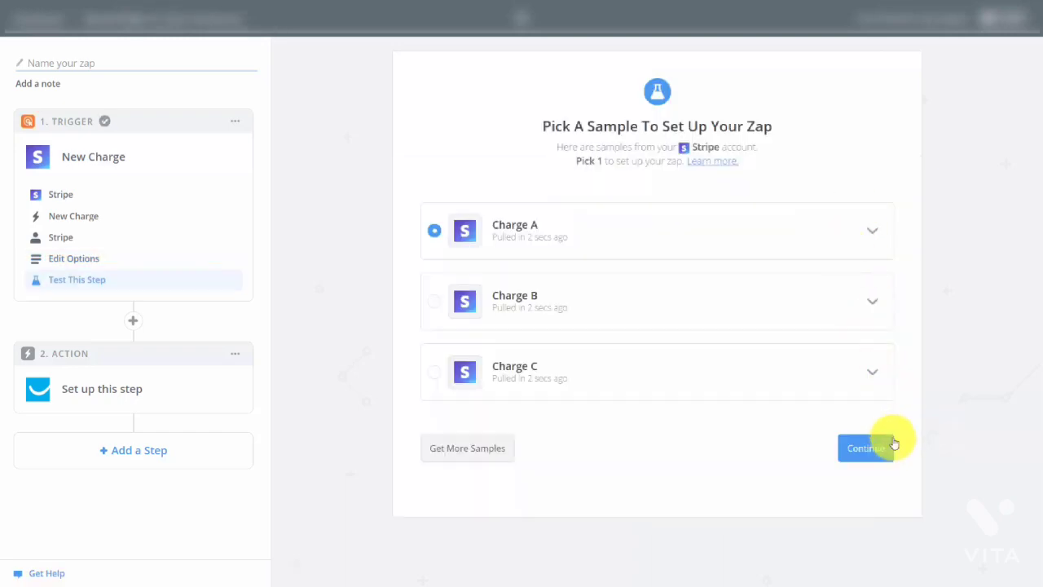
# Step: Keep the charge sample, set GetResponse Create Contact as the action, and send a test contact
pyautogui.click(858, 453)
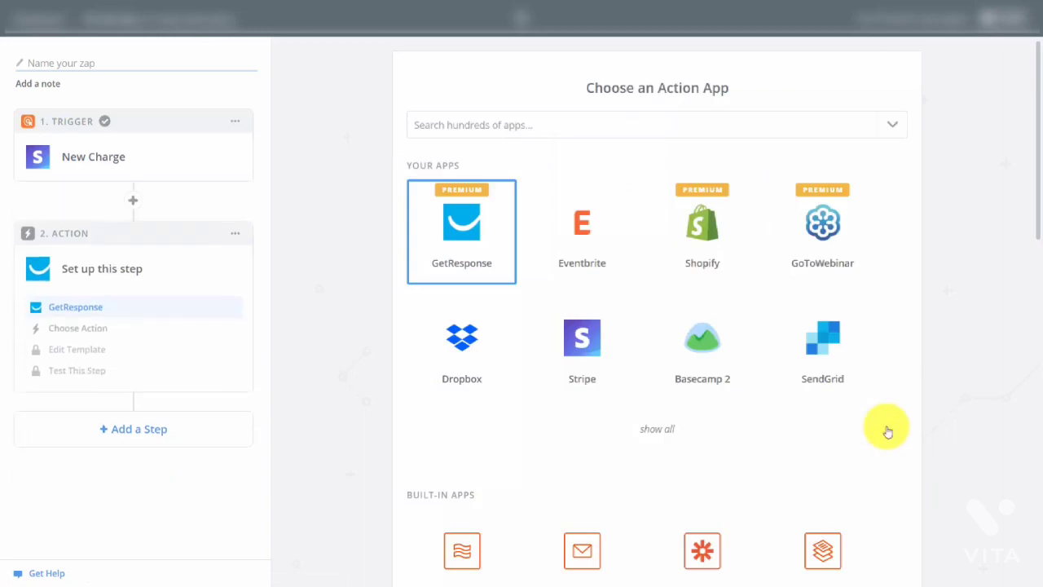
pyautogui.click(469, 234)
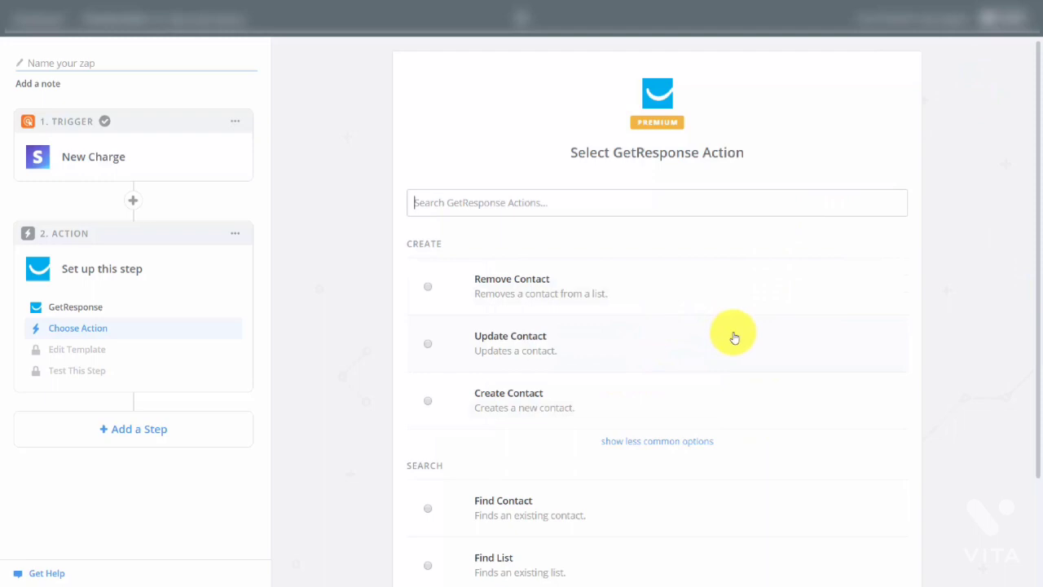
pyautogui.click(792, 399)
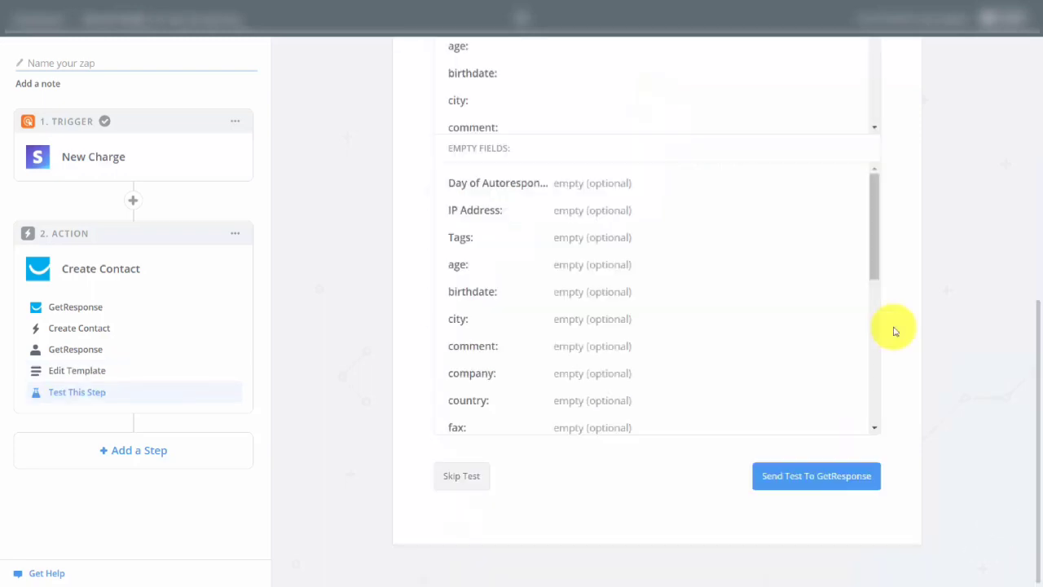
pyautogui.click(801, 477)
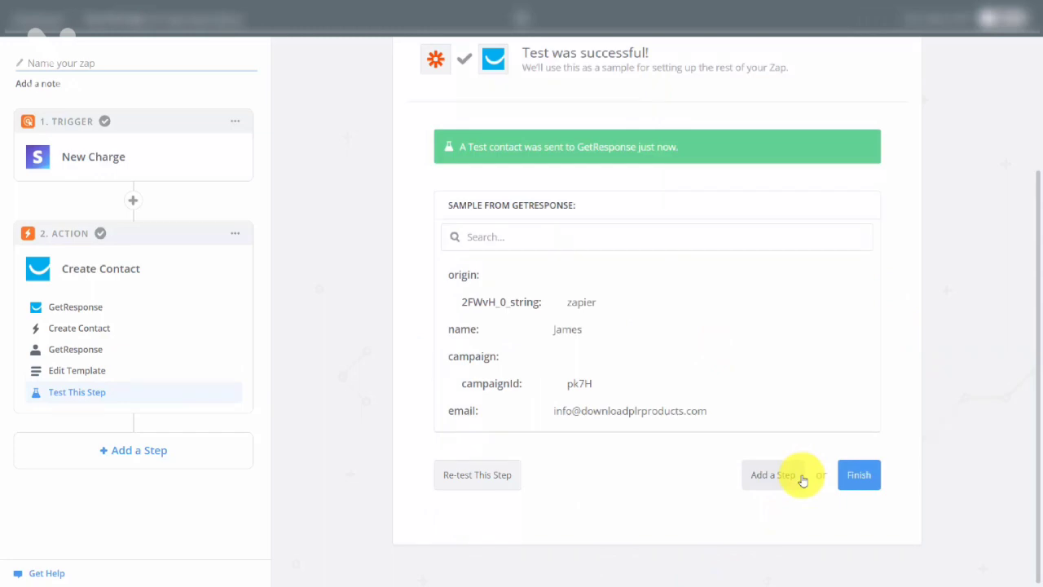
# Step: Finish the Zap, name it 'Stripe to Getresponse', and switch it on
pyautogui.click(853, 487)
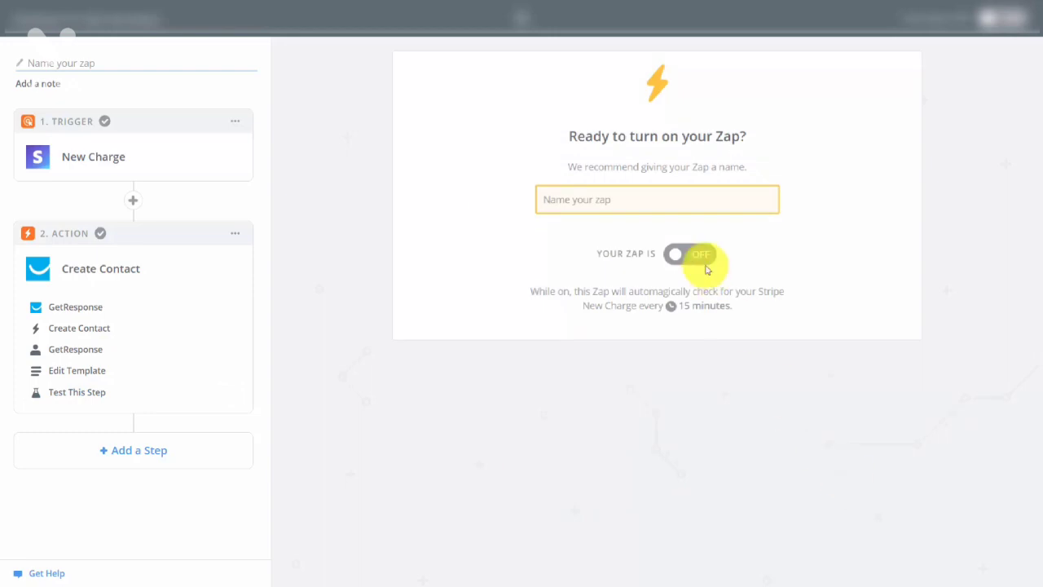
pyautogui.click(622, 192)
pyautogui.write('Stripe to Getresponse')
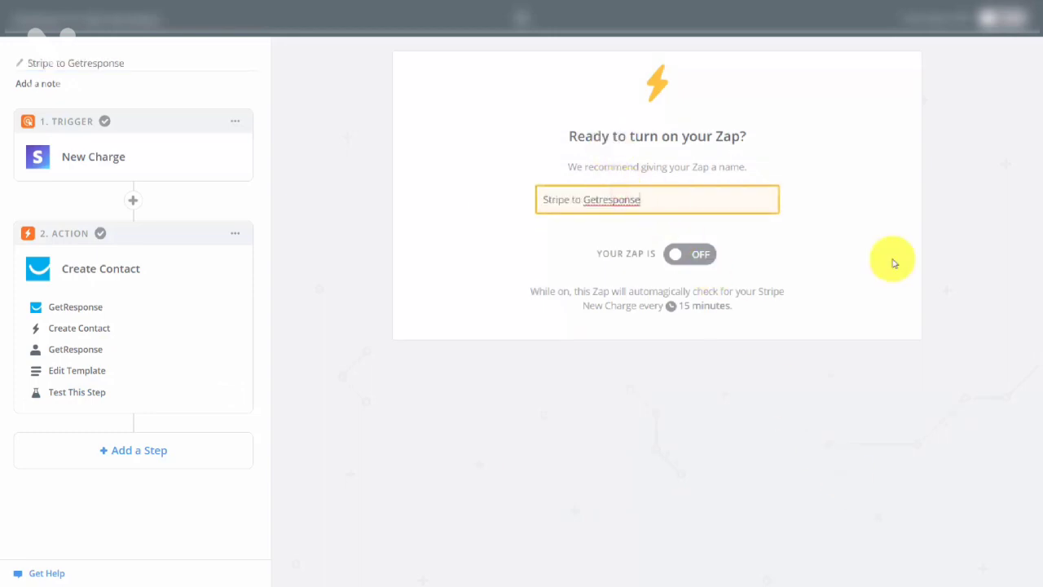
pyautogui.click(690, 255)
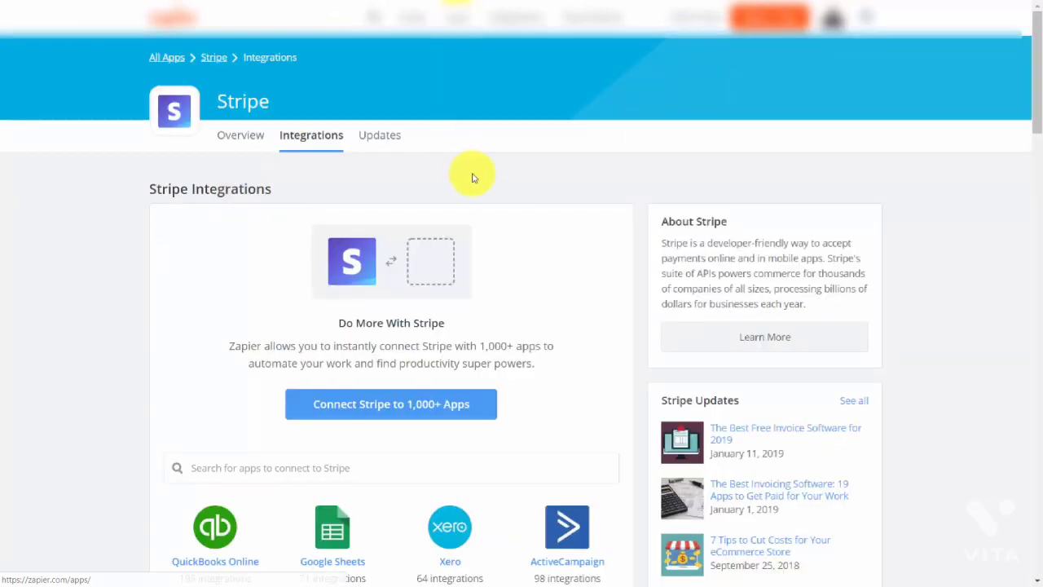
# Step: Search 'gotomeet' and open the Stripe + GoToMeeting integrations page
pyautogui.scroll(-2, 560, 302)
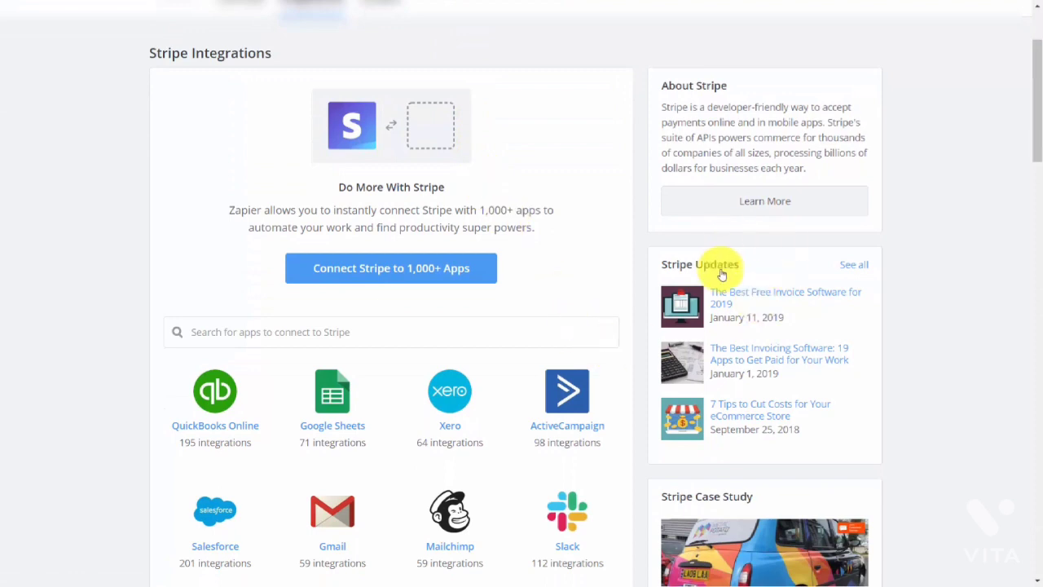
pyautogui.click(414, 333)
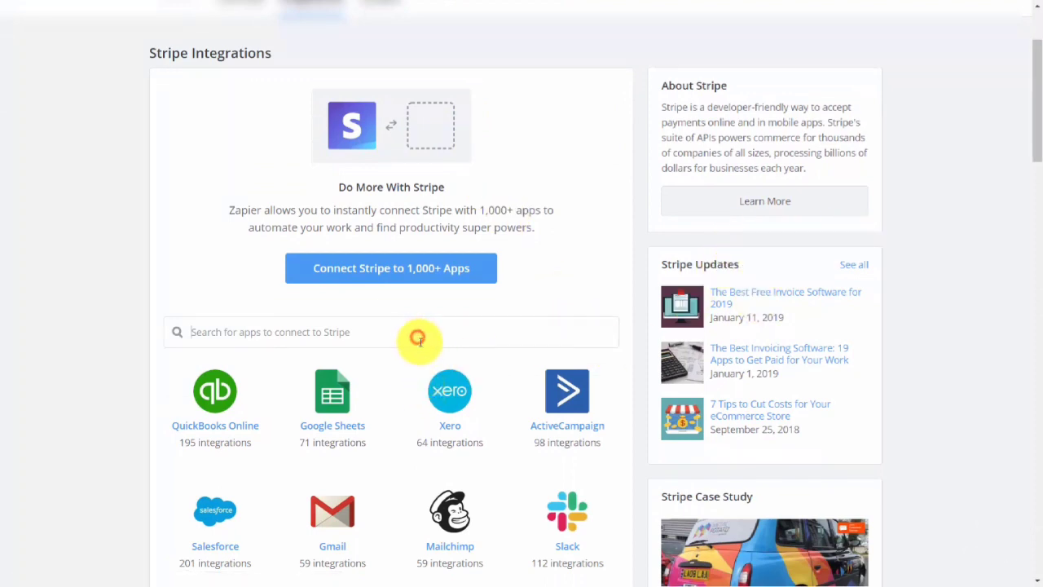
pyautogui.write('gotomeet')
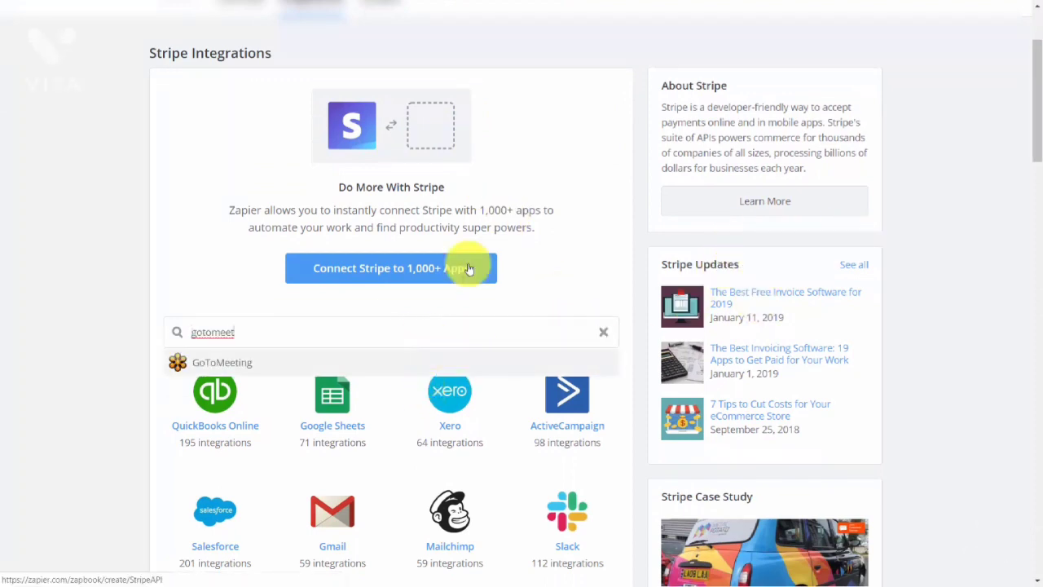
pyautogui.click(244, 364)
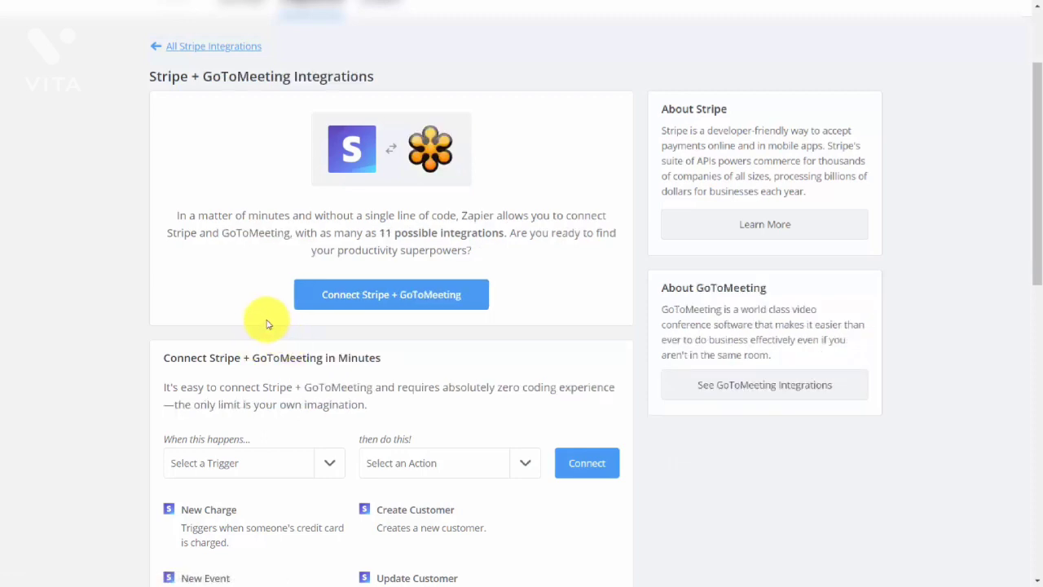
# Step: Choose Stripe New Charge as the trigger and GoToMeeting Create Meeting as the action
pyautogui.scroll(-2, 266, 324)
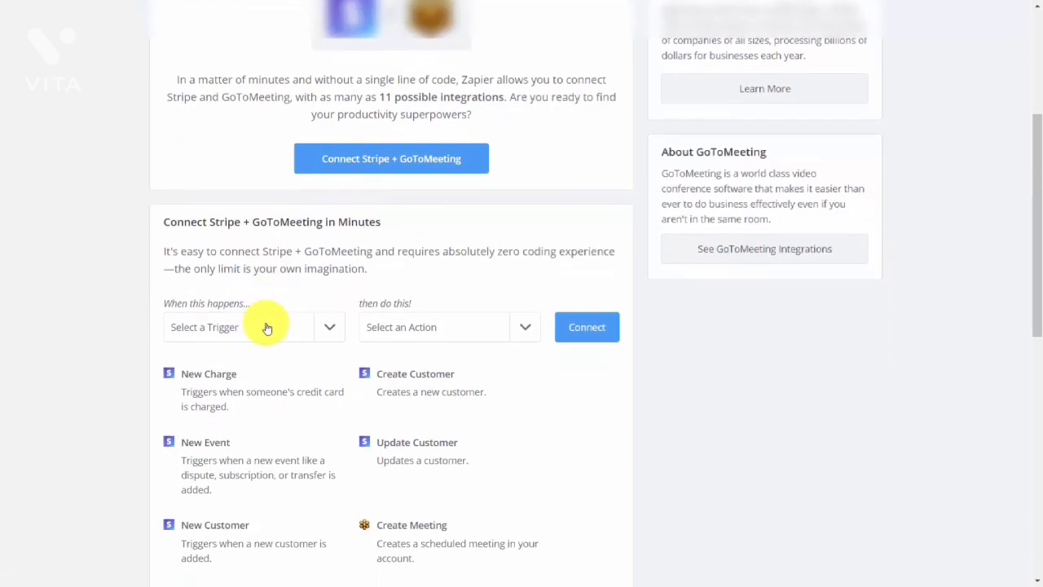
pyautogui.click(327, 327)
pyautogui.click(243, 369)
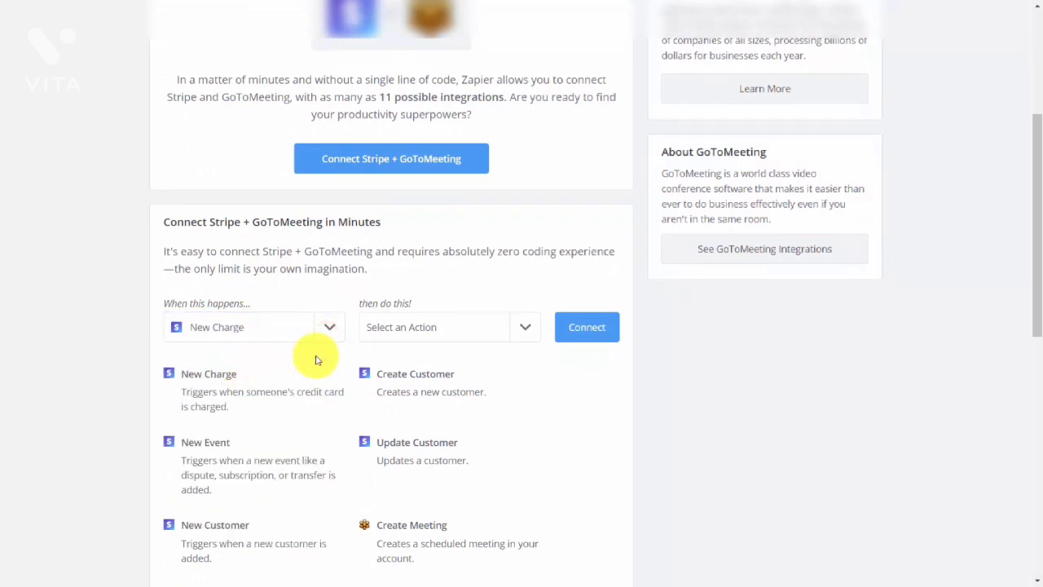
pyautogui.click(520, 327)
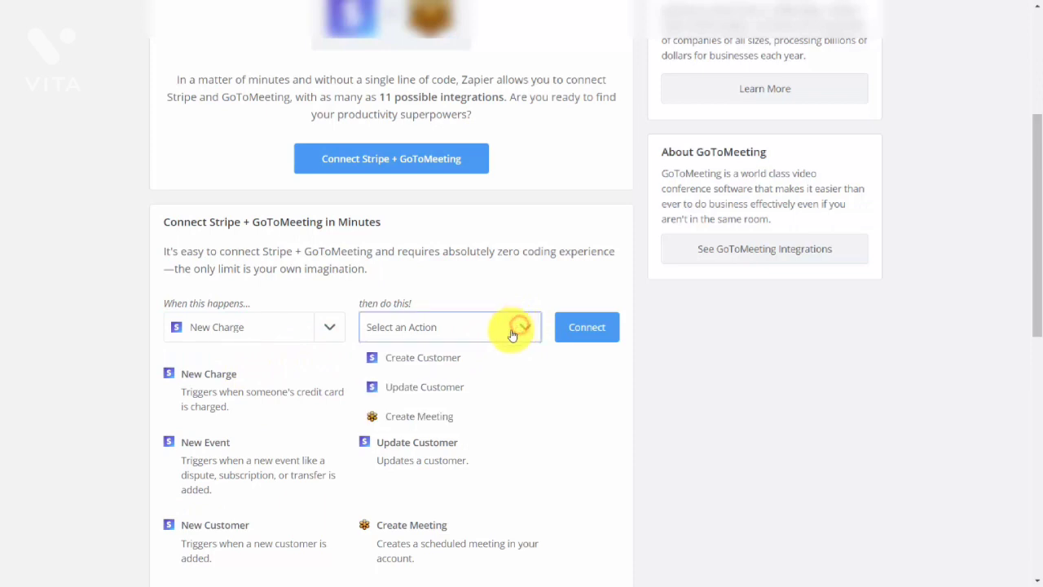
pyautogui.click(413, 416)
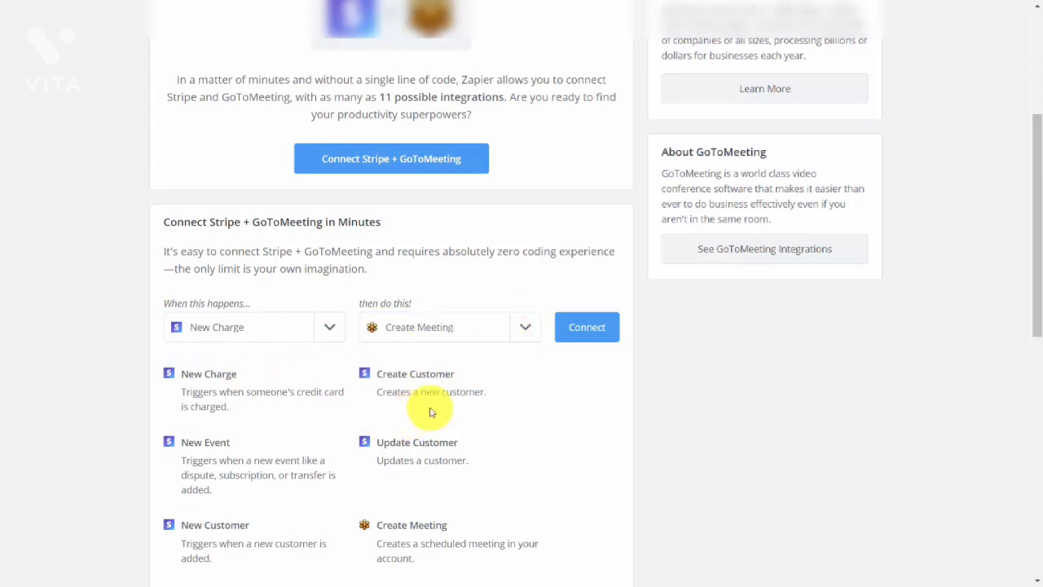
# Step: Start the Zap with the connected Stripe account and set Include Failed Charges to 'no'
pyautogui.click(583, 341)
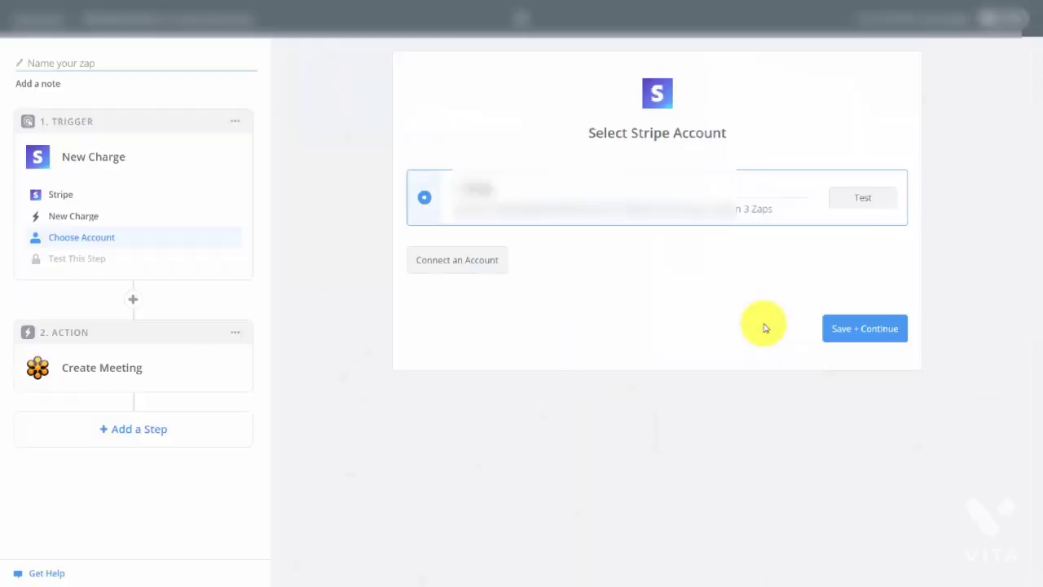
pyautogui.click(858, 341)
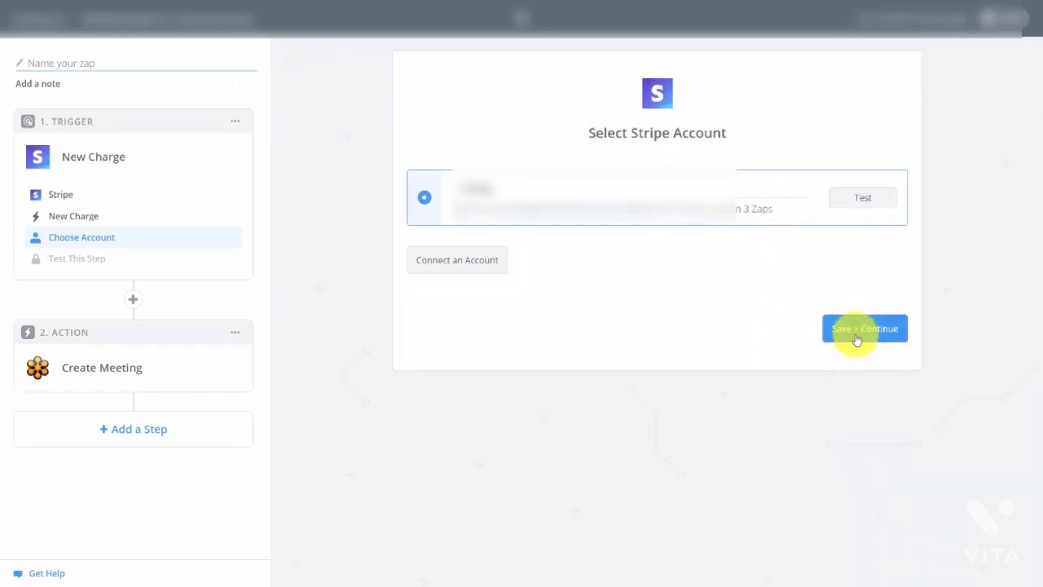
pyautogui.click(881, 235)
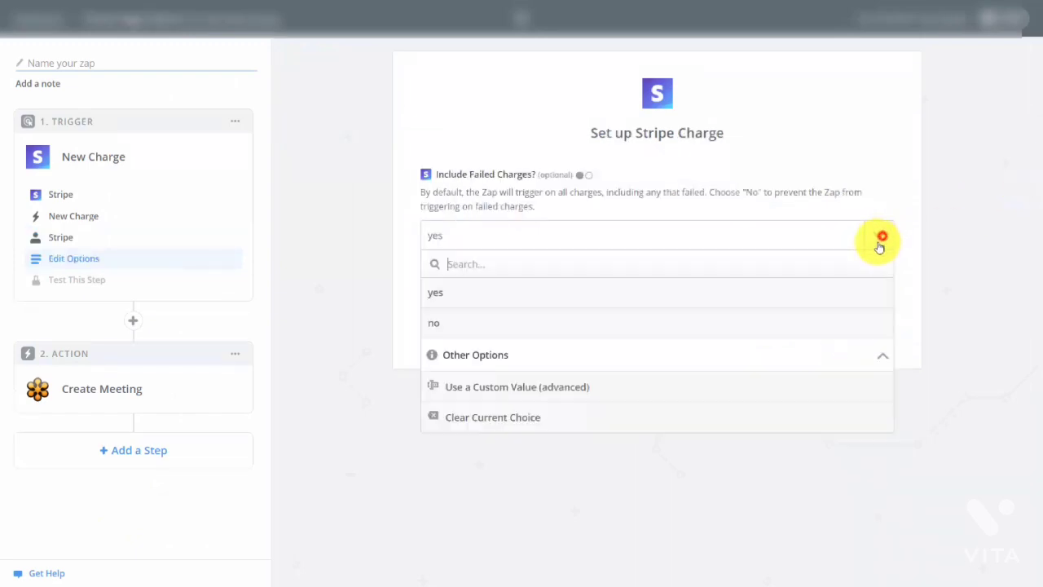
pyautogui.click(595, 330)
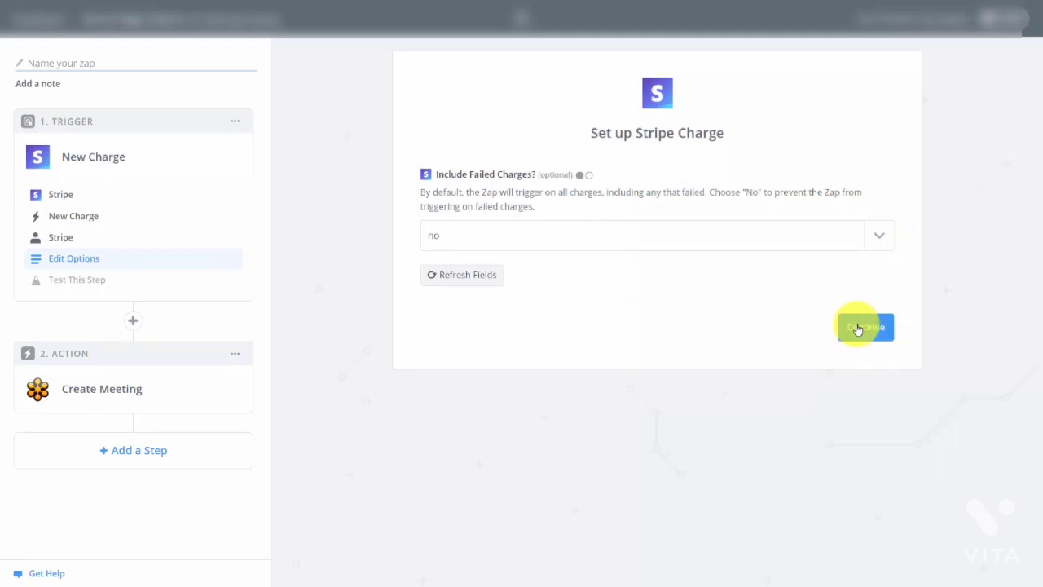
# Step: Save the trigger options, keep the Charge A sample, and choose GoToMeeting as the action app
pyautogui.click(859, 328)
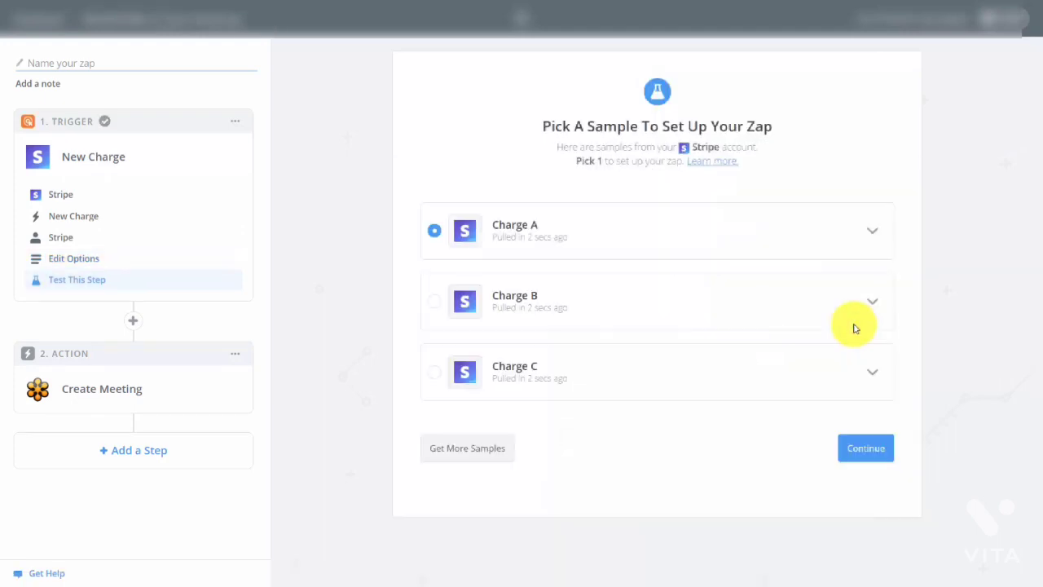
pyautogui.click(861, 445)
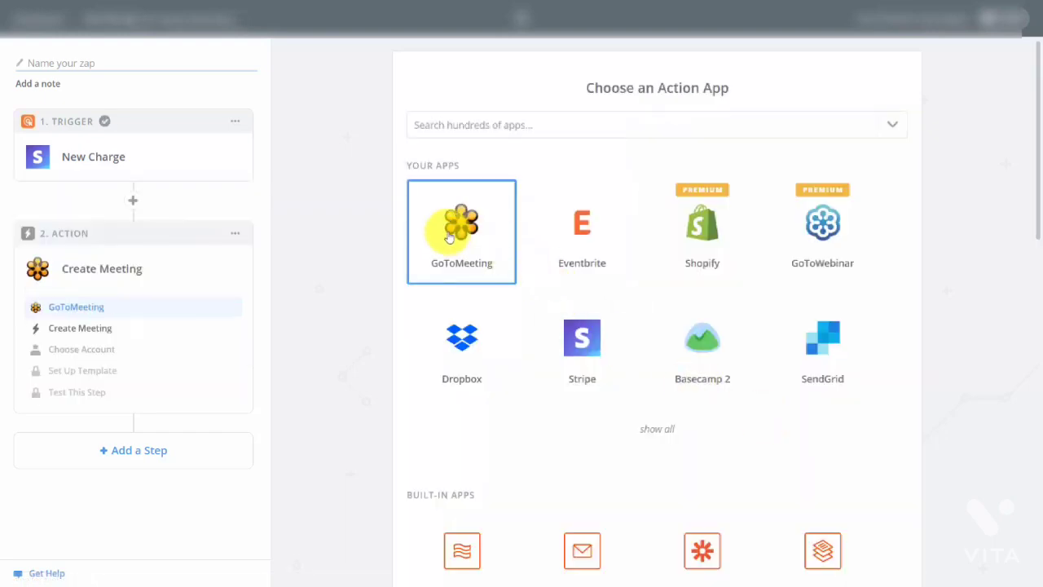
pyautogui.click(454, 234)
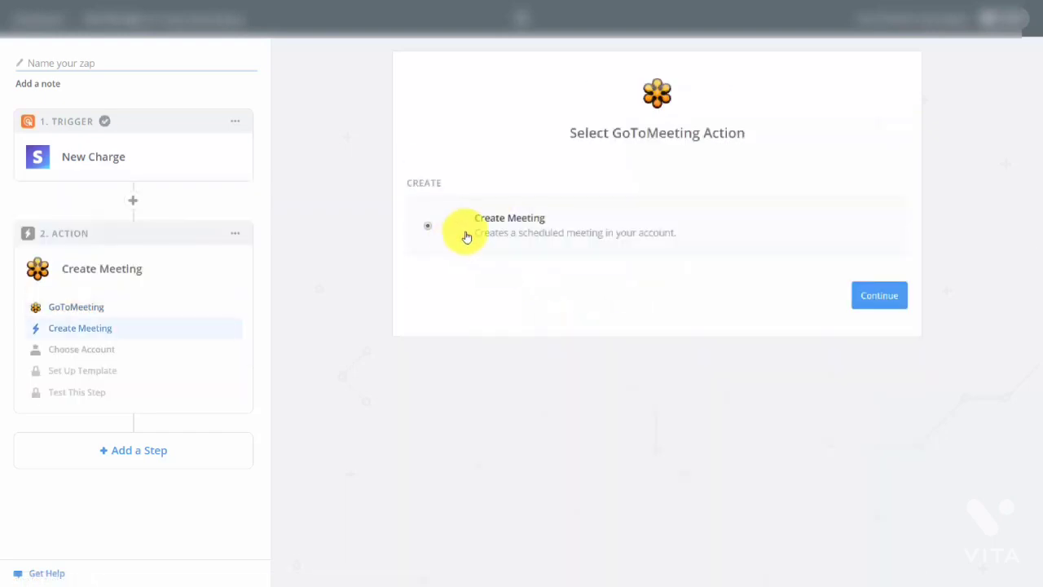
# Step: Confirm Create Meeting and connect and test a GoToMeeting account
pyautogui.click(865, 308)
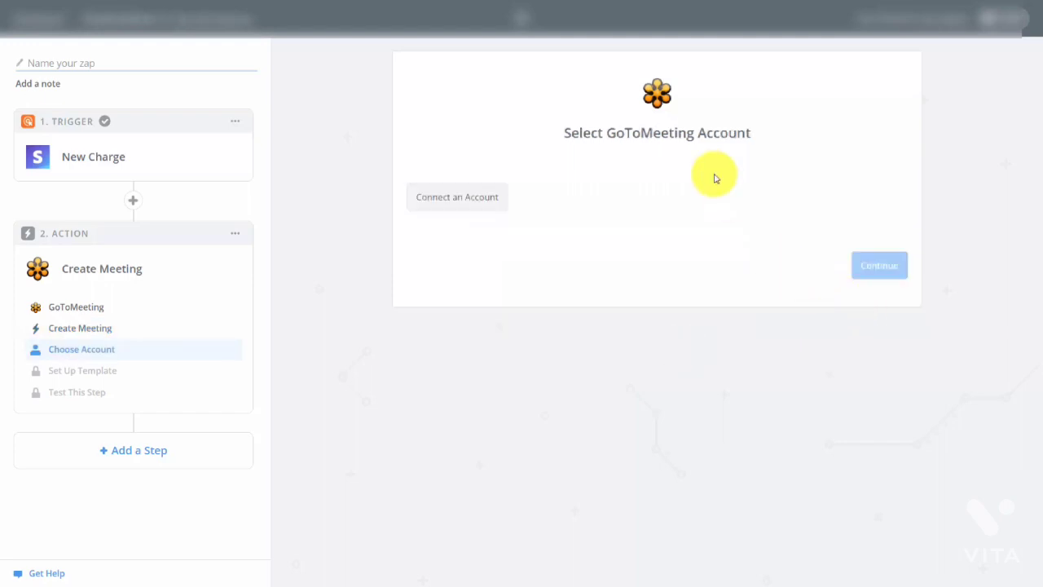
pyautogui.click(502, 207)
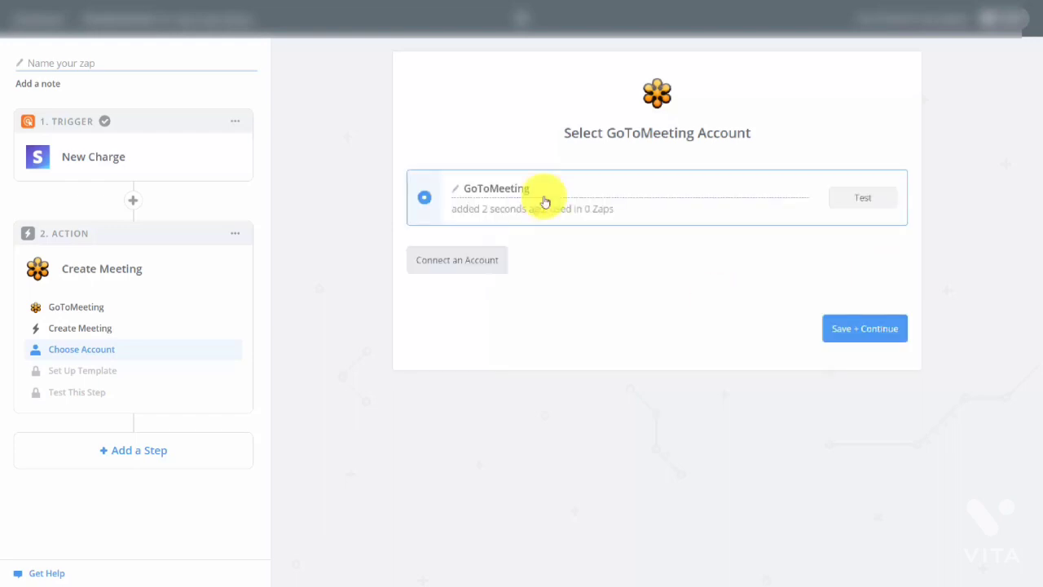
pyautogui.click(856, 200)
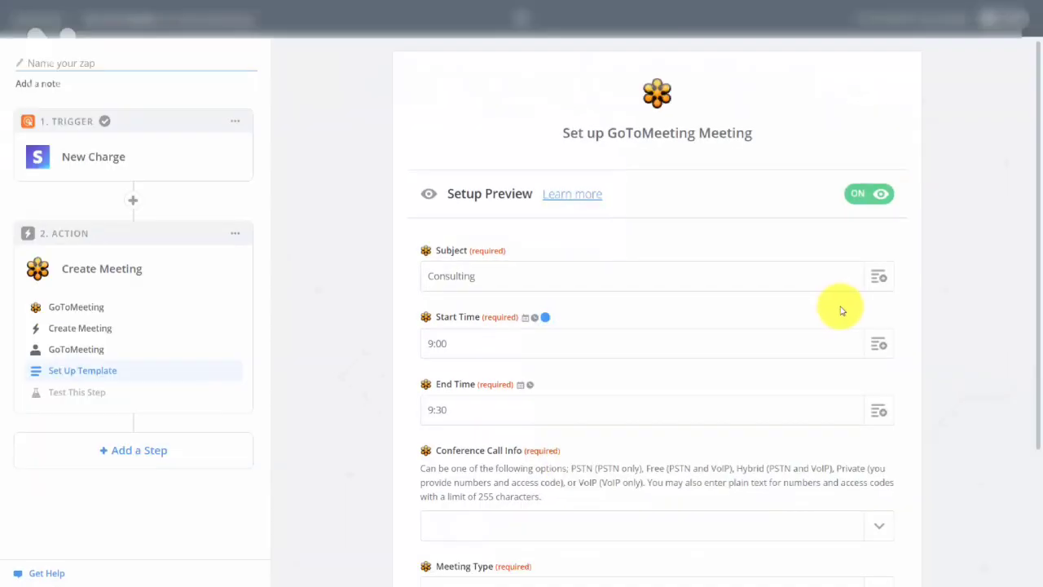
# Step: Send the Consulting 9:00–9:30 test meeting to GoToMeeting and finish the Zap
pyautogui.scroll(-3, 819, 355)
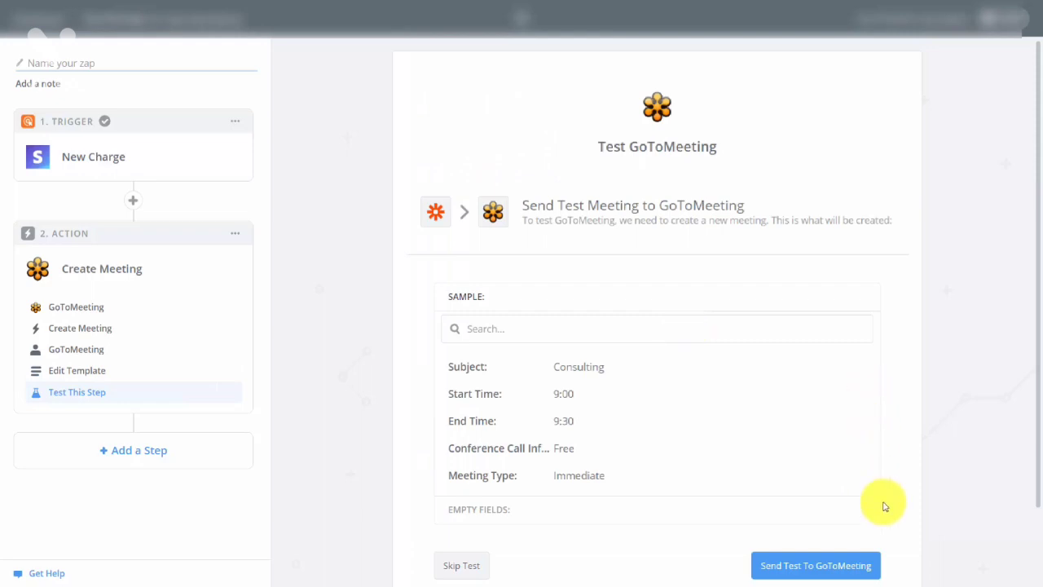
pyautogui.click(846, 565)
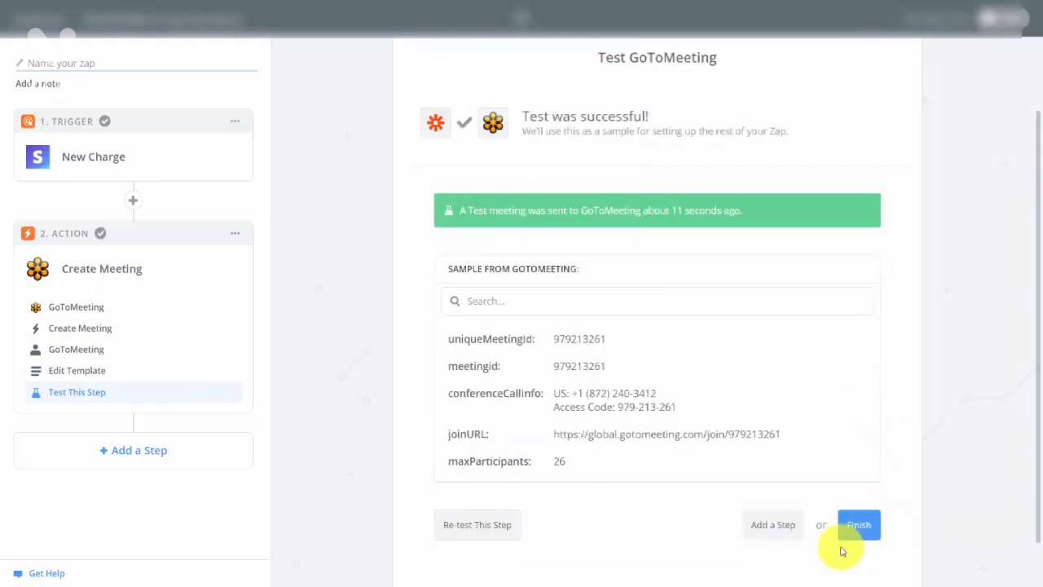
pyautogui.click(862, 526)
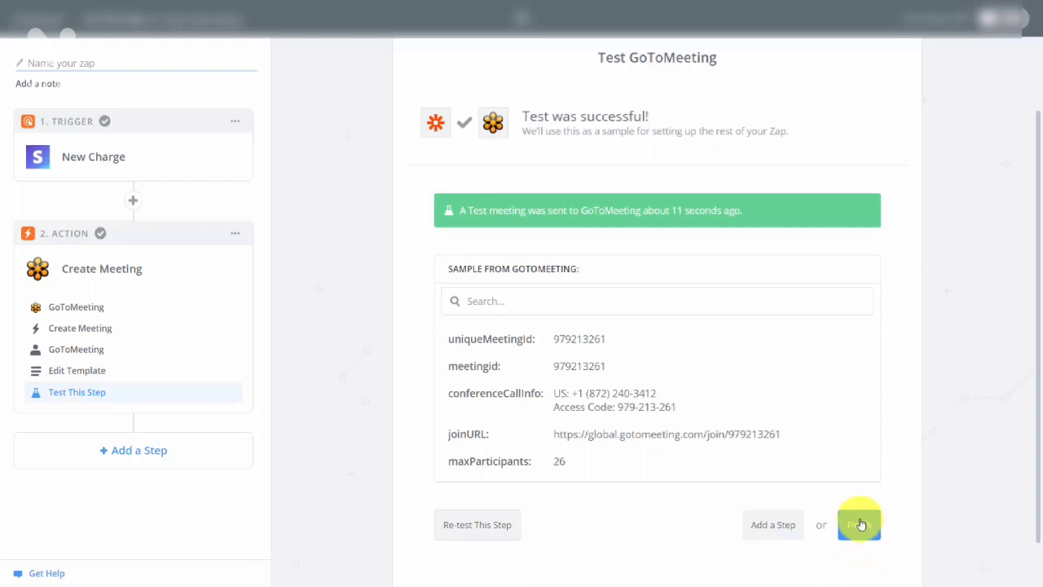